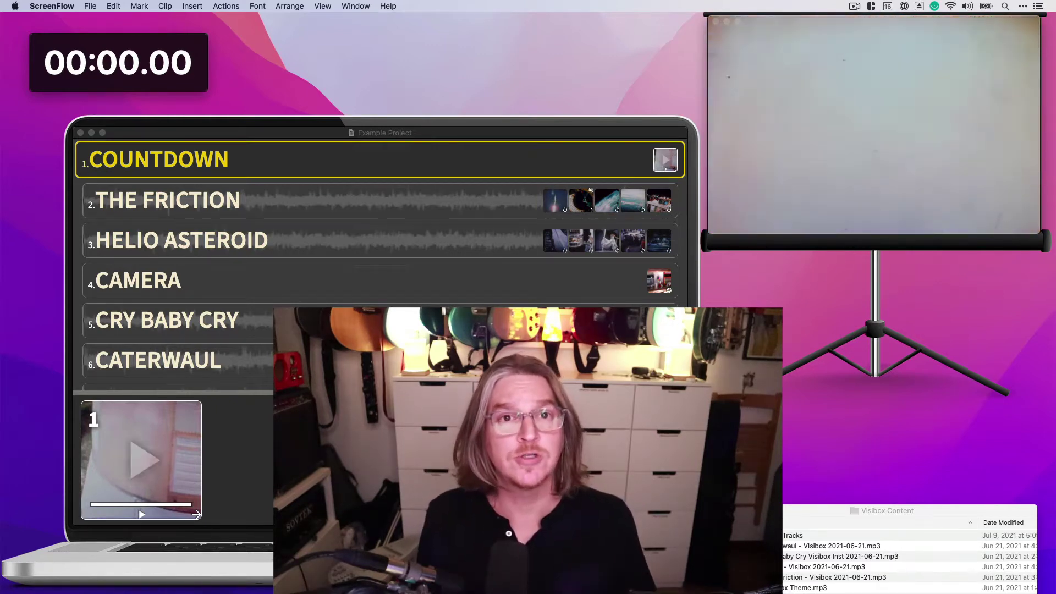
# - Advance the show from the countdown to The Friction so its clips load
pyautogui.press('Down')
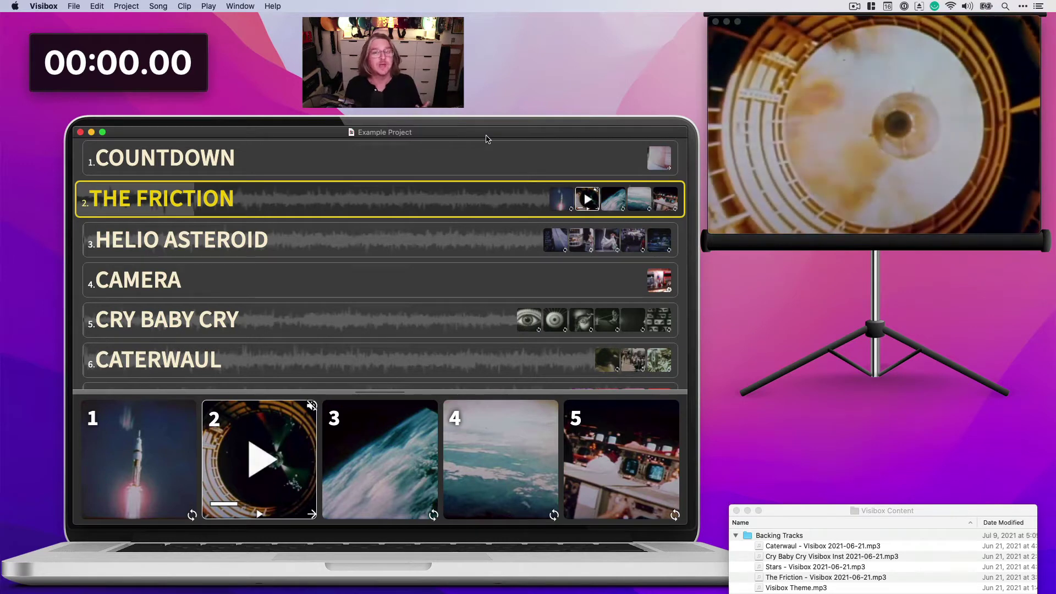
# - Reposition the project window on the laptop and adjust the projector output window
pyautogui.moveTo(486, 139); pyautogui.dragTo(587, 81)
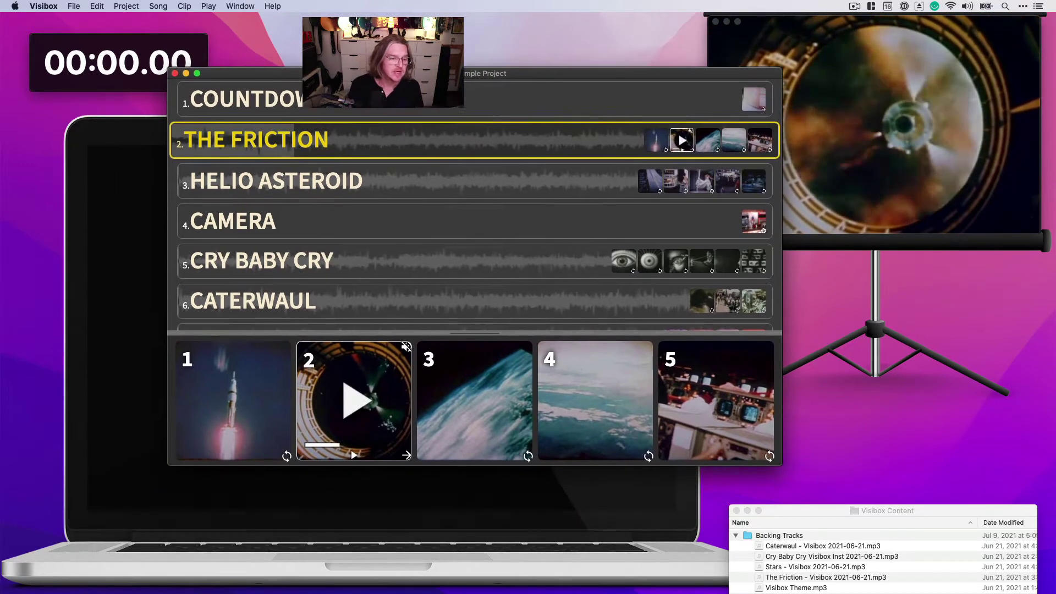
pyautogui.moveTo(393, 79); pyautogui.dragTo(301, 136)
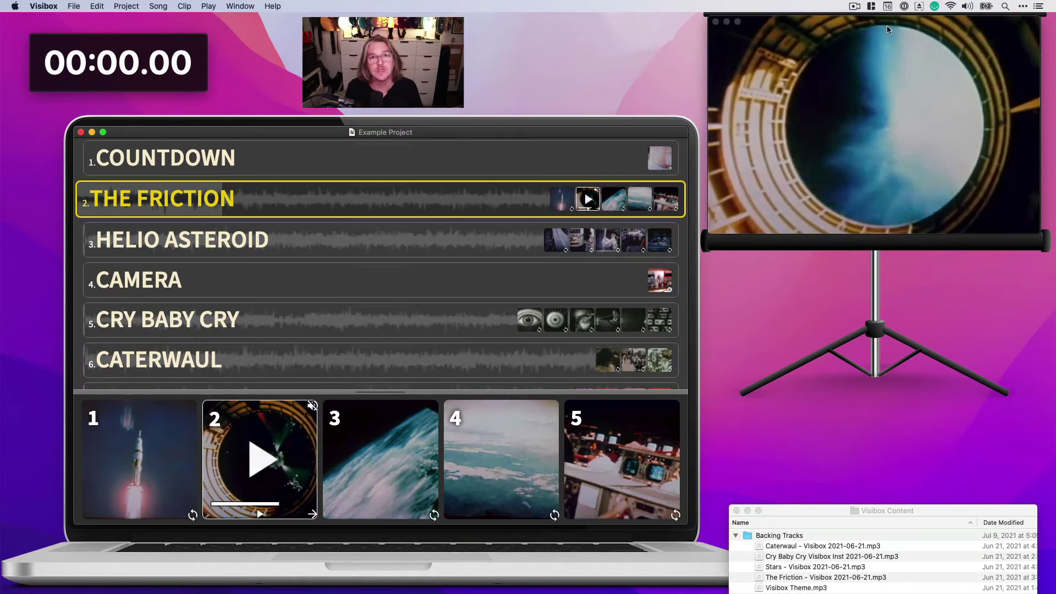
pyautogui.moveTo(872, 33); pyautogui.dragTo(862, 22)
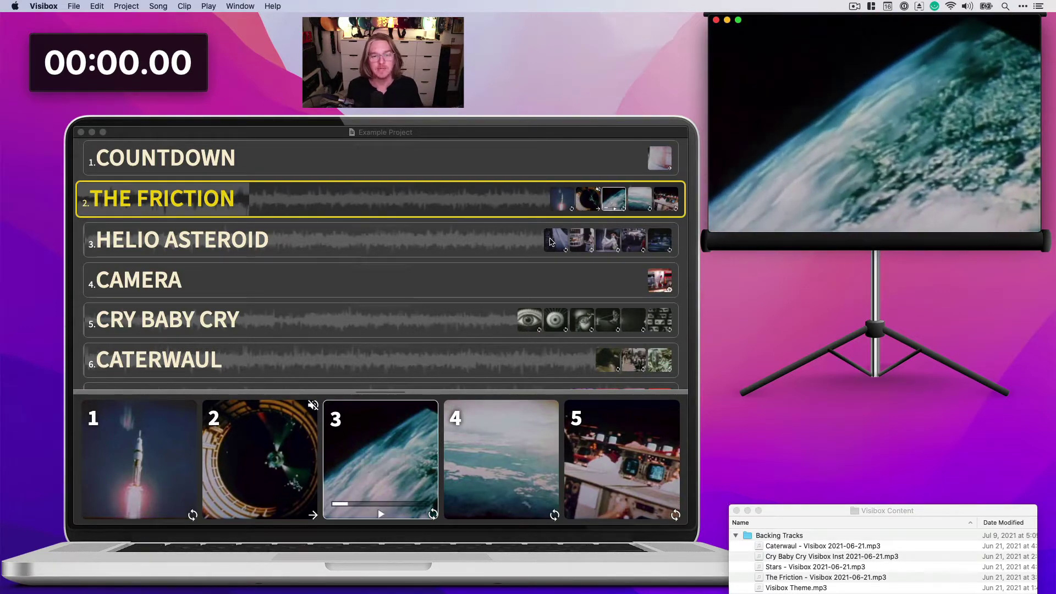
# - Select Helio Asteroid and trigger its third clip, the dancer video, on the projector
pyautogui.click(589, 237)
pyautogui.click(594, 238)
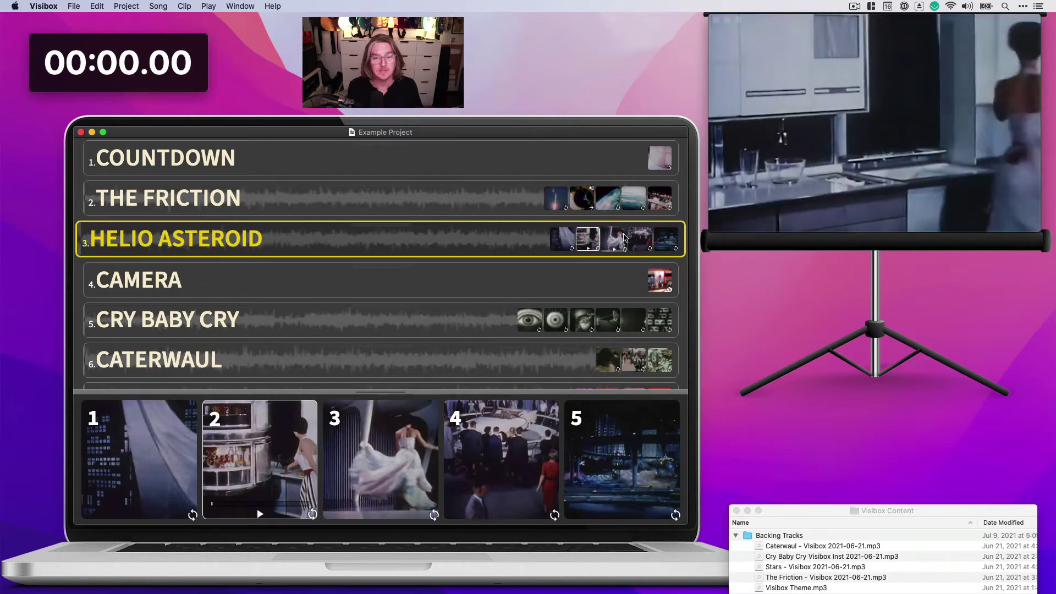
pyautogui.click(619, 239)
pyautogui.click(561, 239)
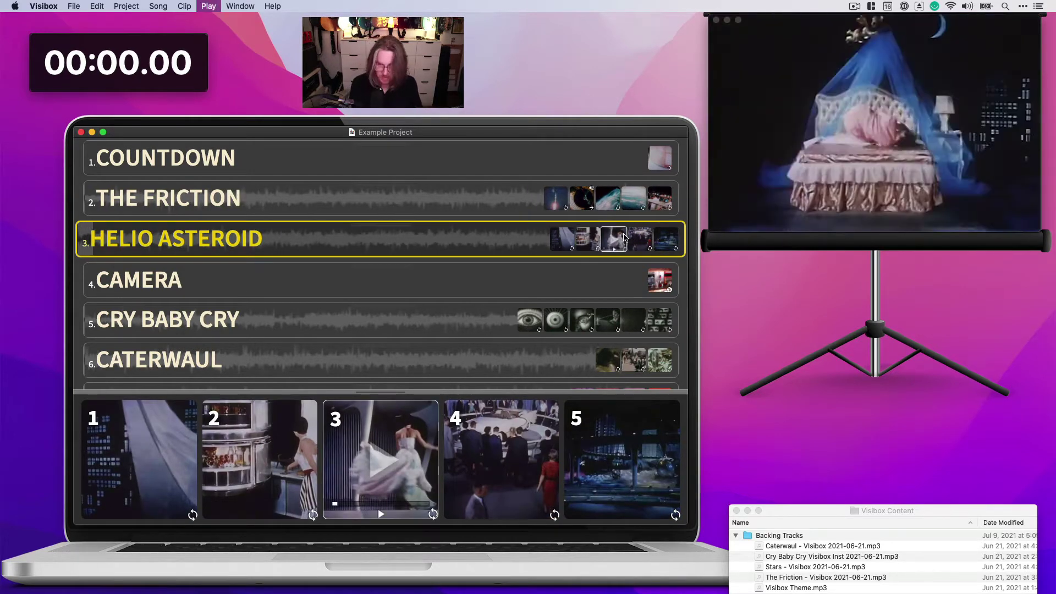
pyautogui.click(619, 238)
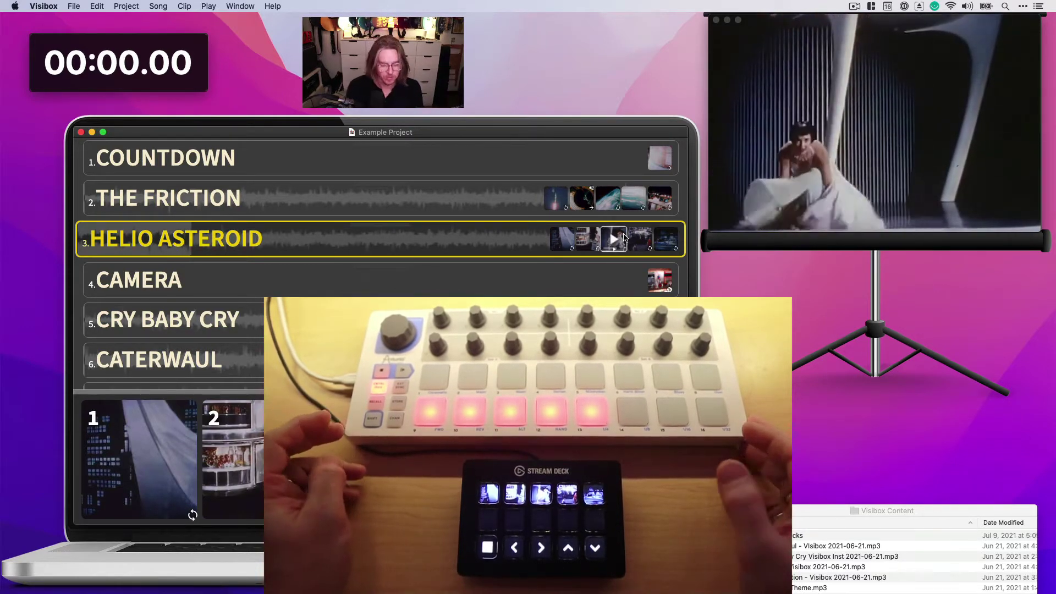
# - Cycle through the Helio Asteroid clips with the controller keys, ending on a restarted clip 3
pyautogui.press('Right')
pyautogui.press('Right')
pyautogui.press('Left')
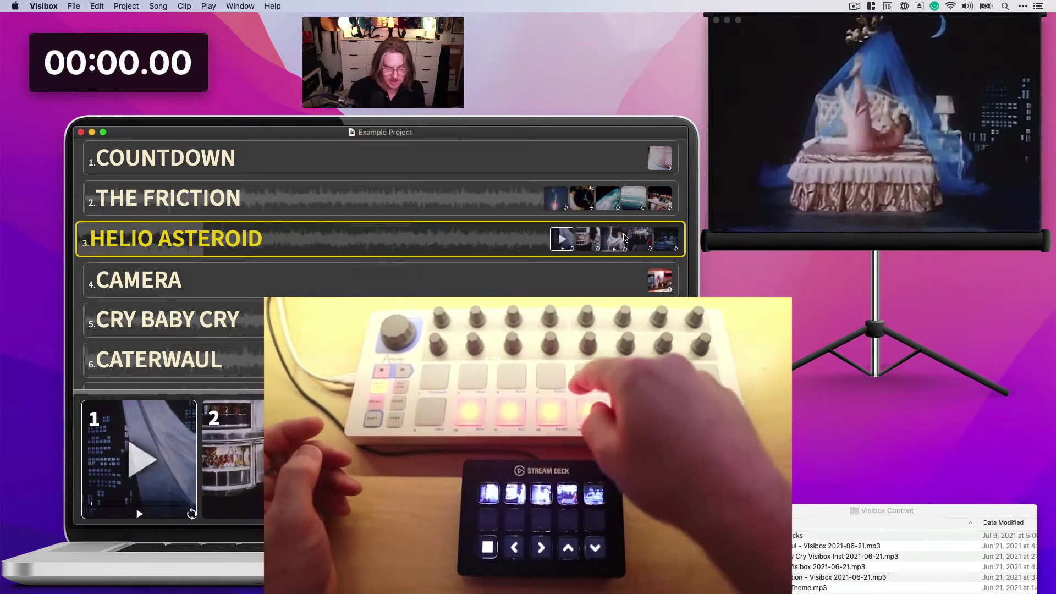
pyautogui.press('Left')
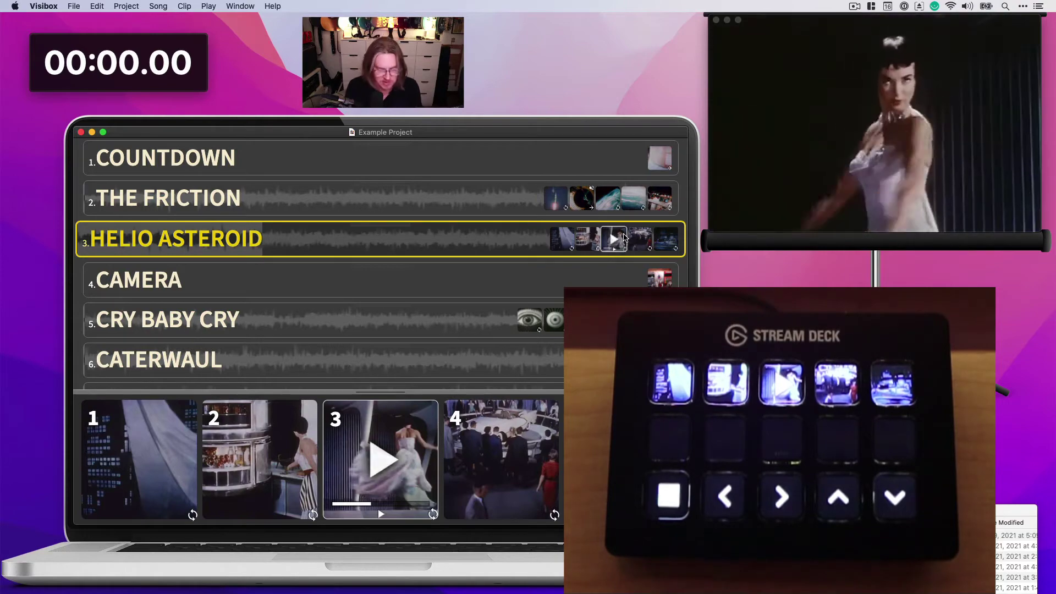
pyautogui.press('1')
pyautogui.press('2')
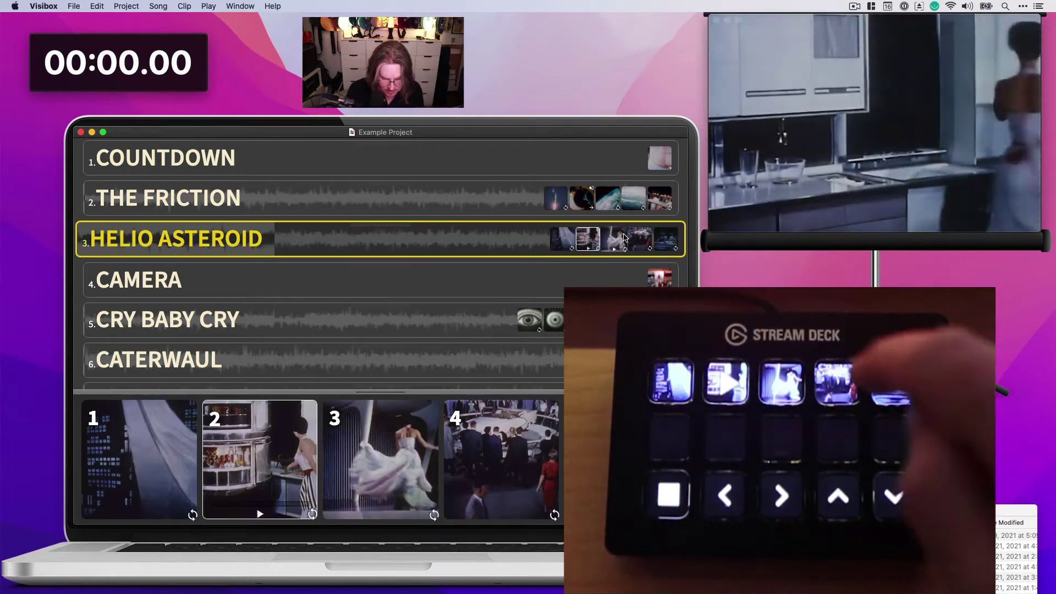
pyautogui.press('3')
# - Step through CAMERA to Cry Baby Cry, play its clips, then stop and blank the projector
pyautogui.press('Down')
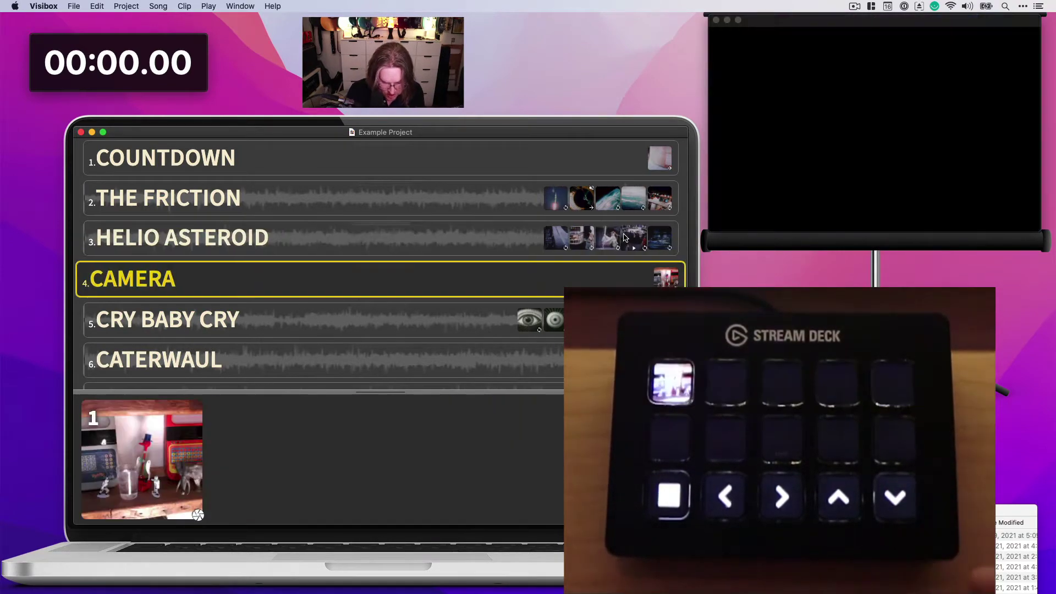
pyautogui.press('Down')
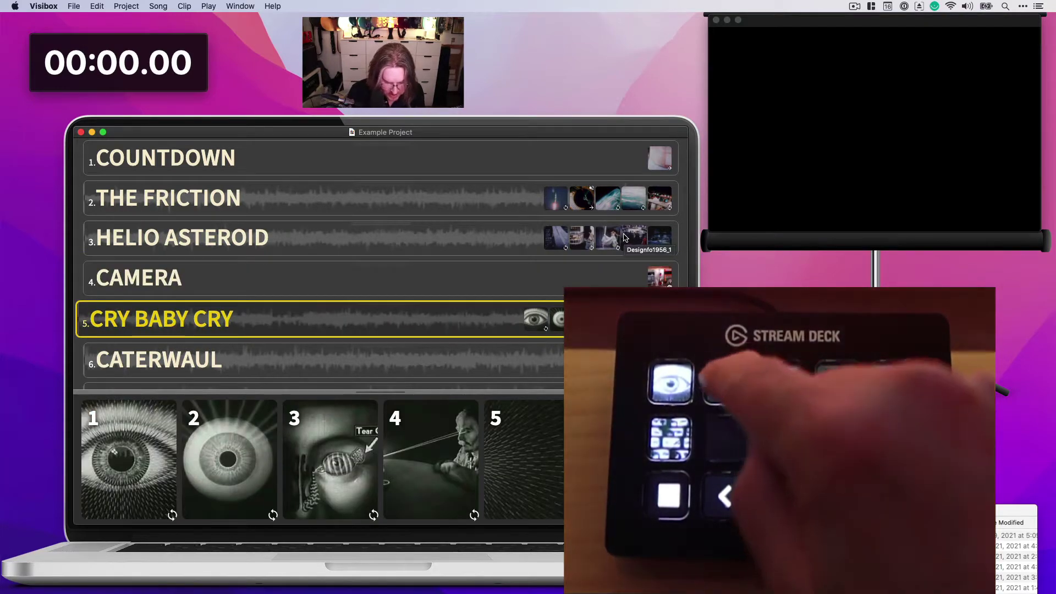
pyautogui.press('1')
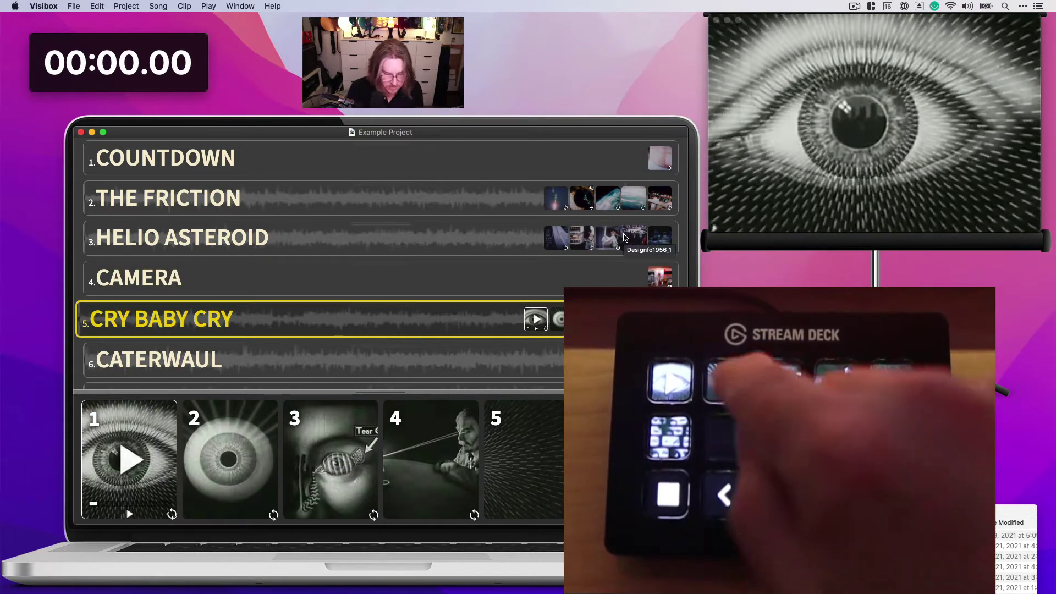
pyautogui.press('2')
pyautogui.press('1')
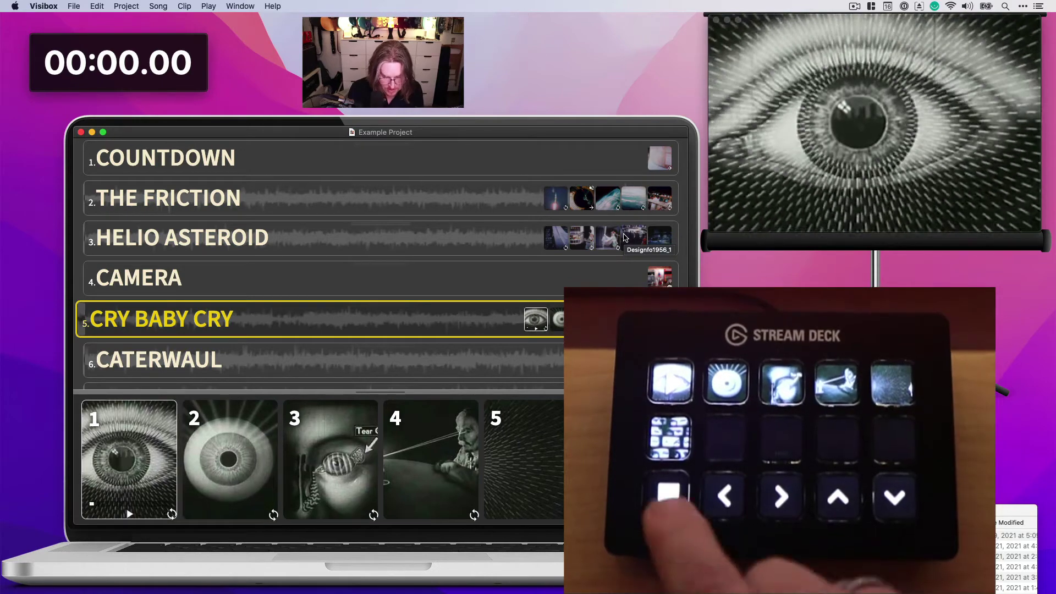
pyautogui.press('Escape')
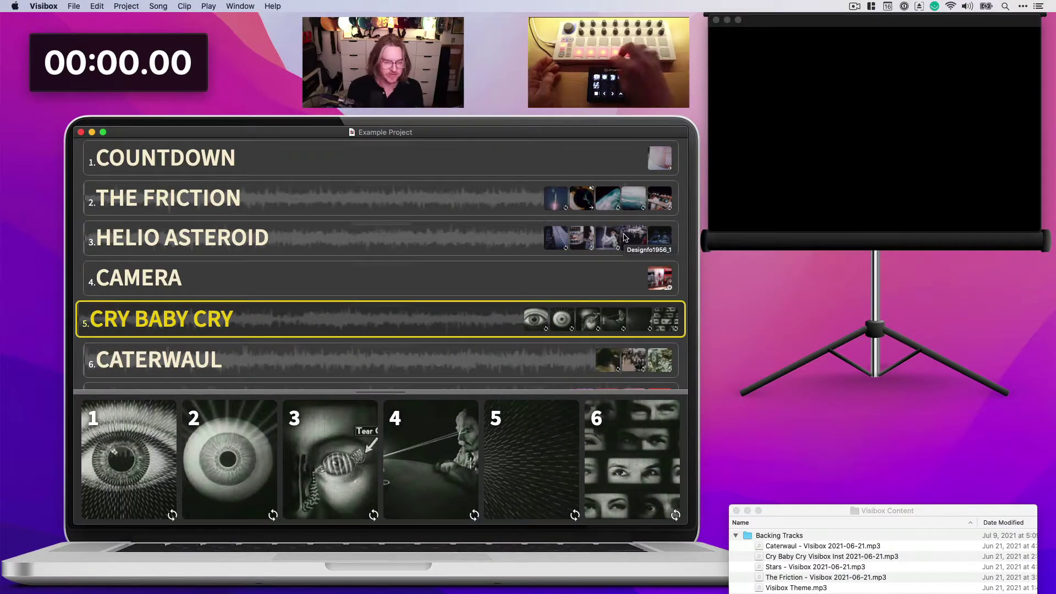
# - Play the iris clip of Cry Baby Cry, then shrink the song rows twice and enlarge once
pyautogui.press('2')
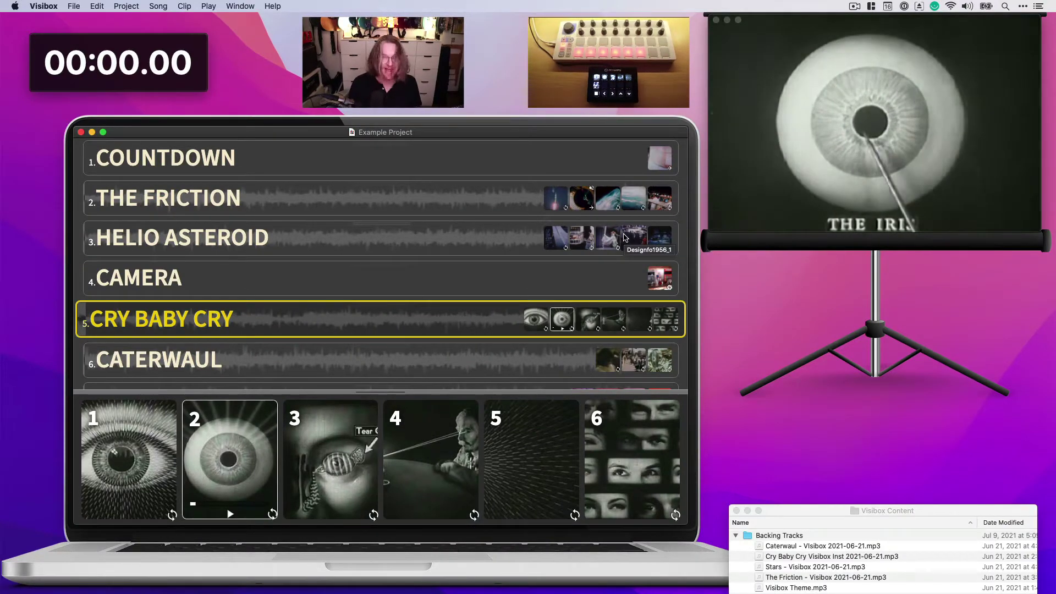
pyautogui.press('super+minus')
pyautogui.press('super+minus')
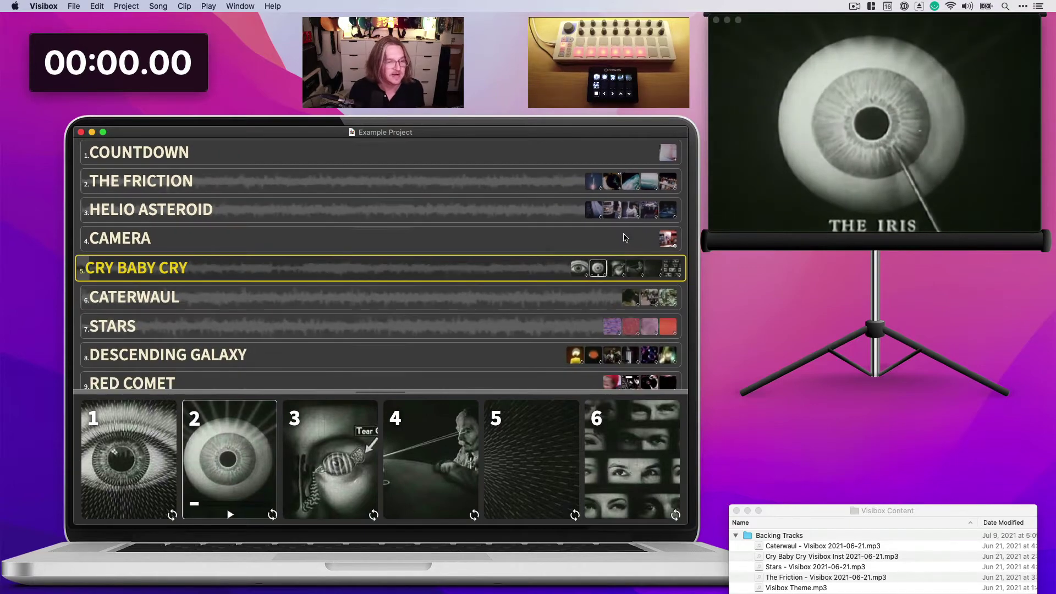
pyautogui.press('super+equal')
pyautogui.press('super+equal')
pyautogui.press('super+equal')
pyautogui.press('super+minus')
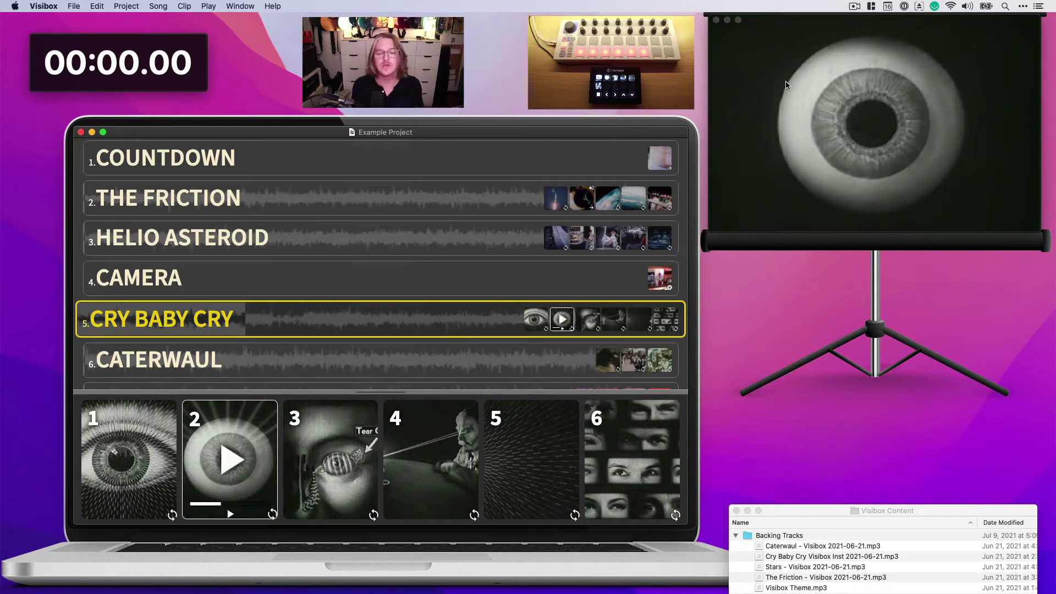
pyautogui.click(660, 273)
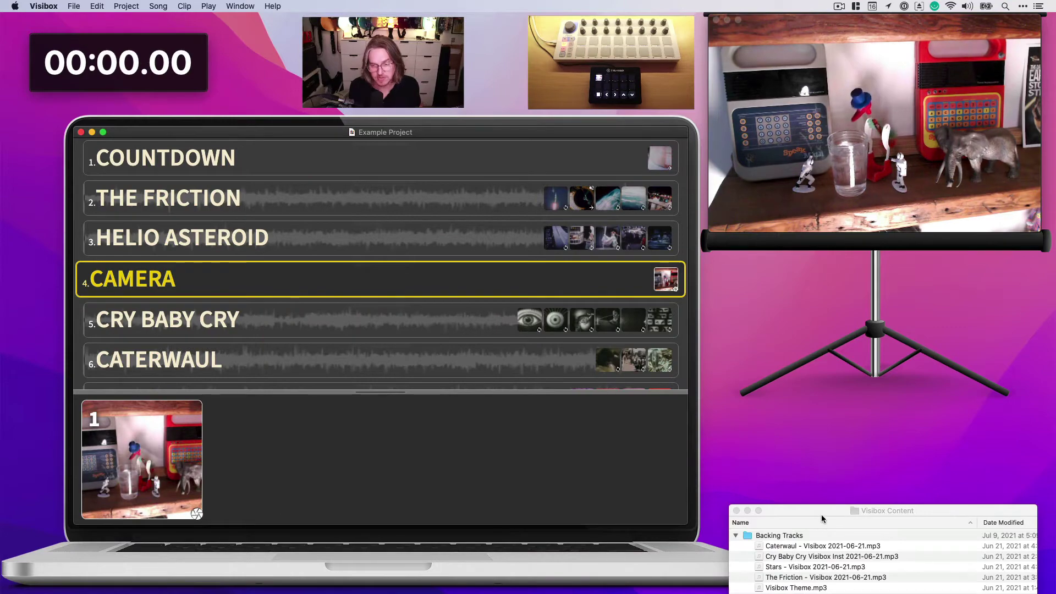
# - Place the media folder window beside Visibox and create a new project named QuickOne
pyautogui.moveTo(822, 518); pyautogui.dragTo(811, 276)
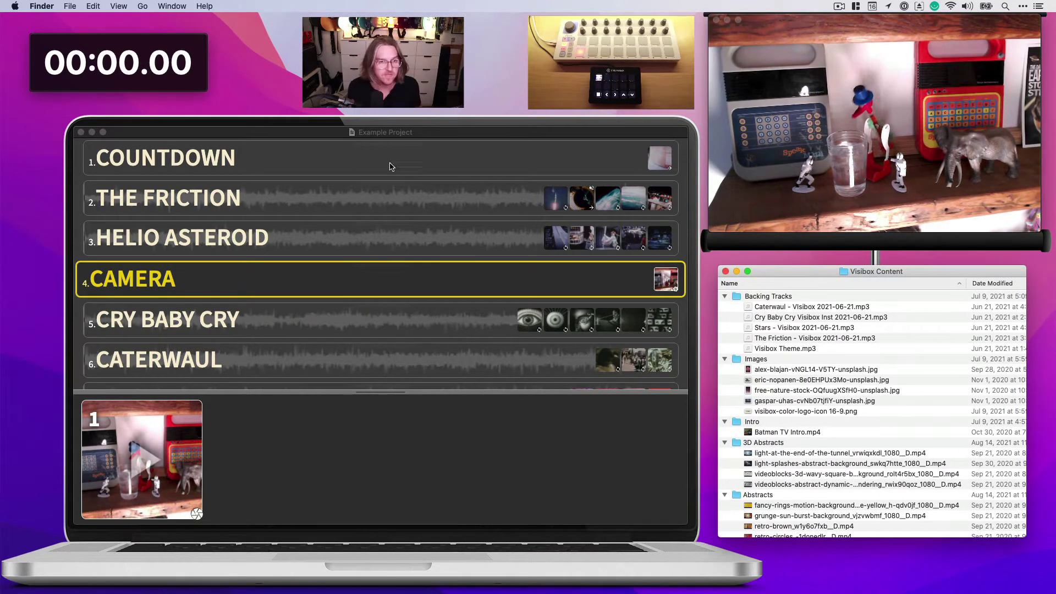
pyautogui.click(303, 137)
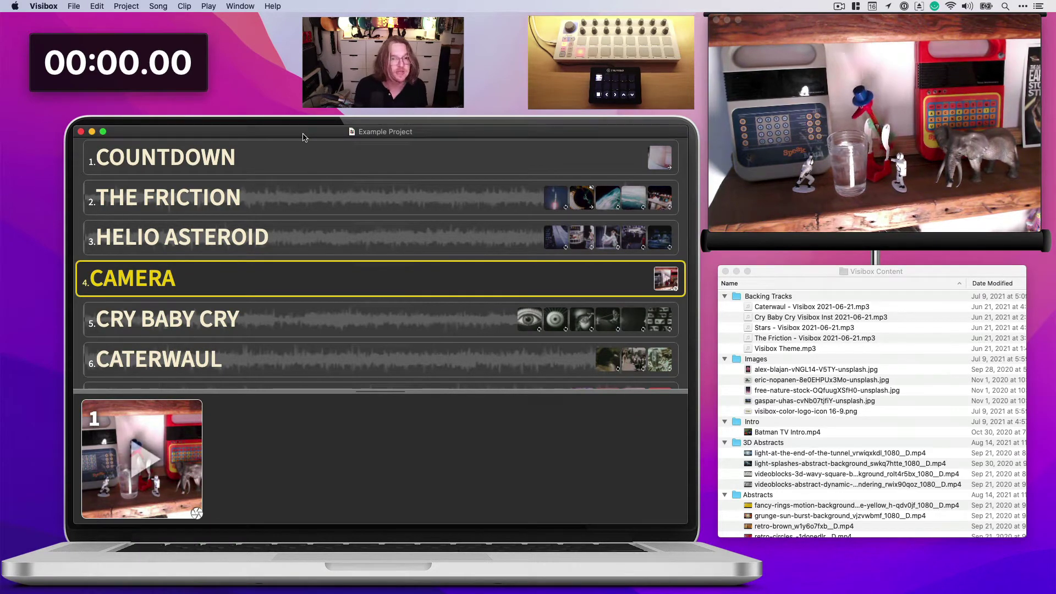
pyautogui.press('super+n')
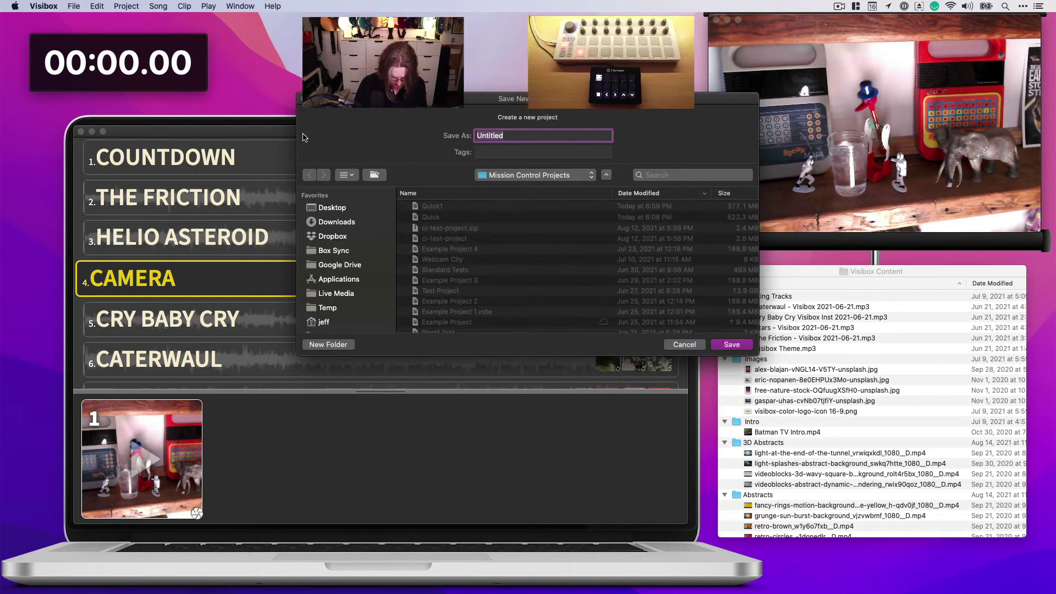
pyautogui.write('QuickOne')
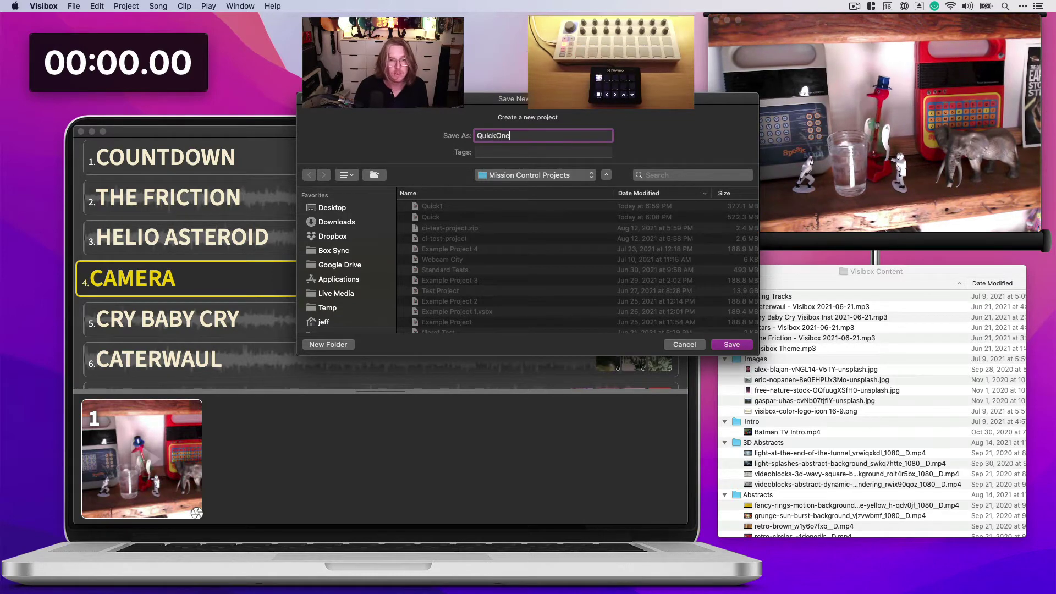
pyautogui.press('Return')
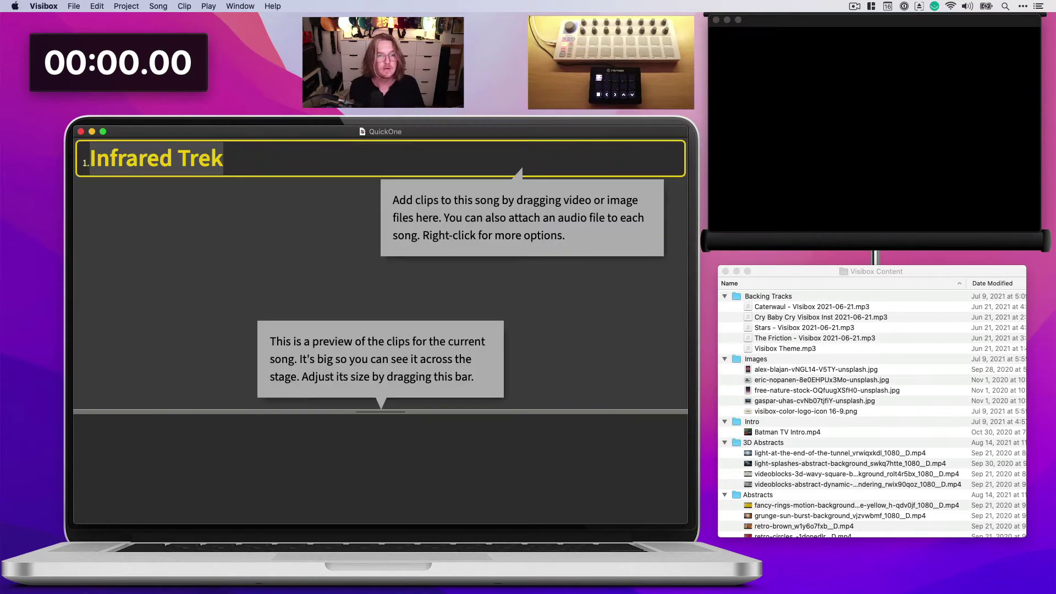
pyautogui.moveTo(118, 66)
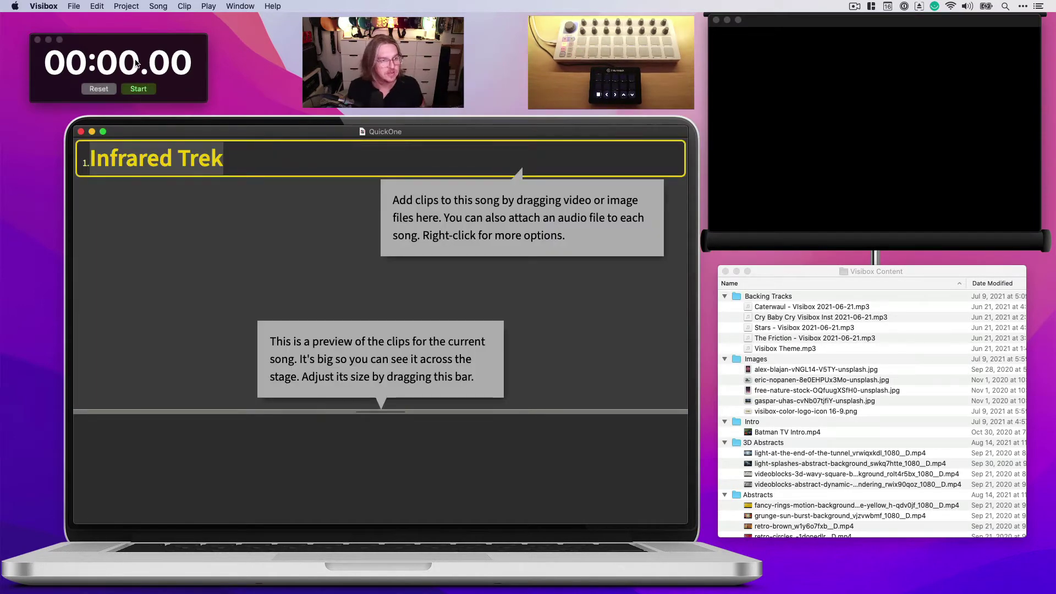
# - Start the stopwatch timer and return to the first song in the setlist
pyautogui.click(137, 54)
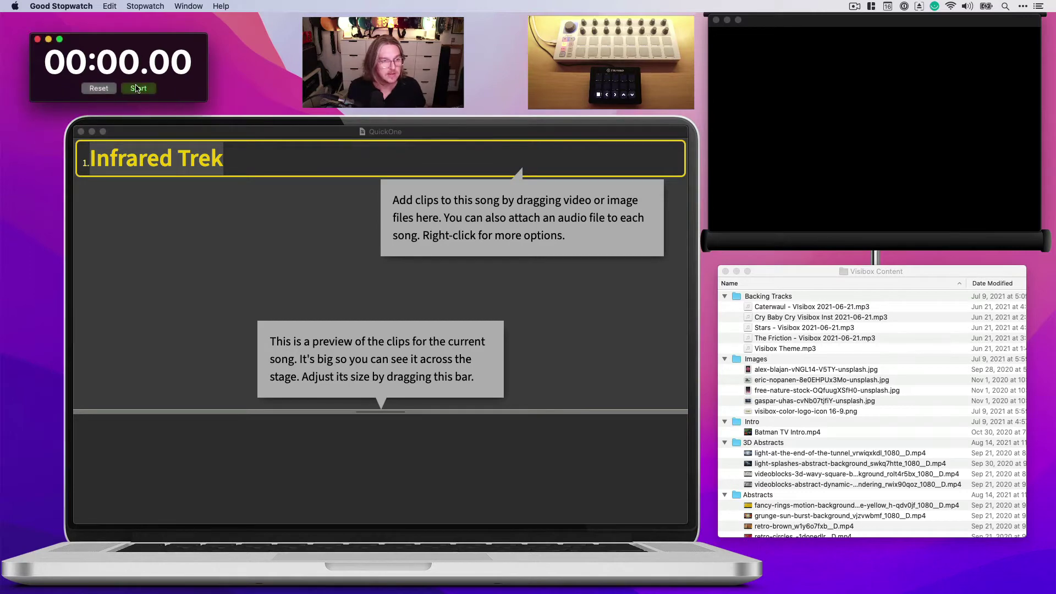
pyautogui.click(137, 89)
pyautogui.click(185, 162)
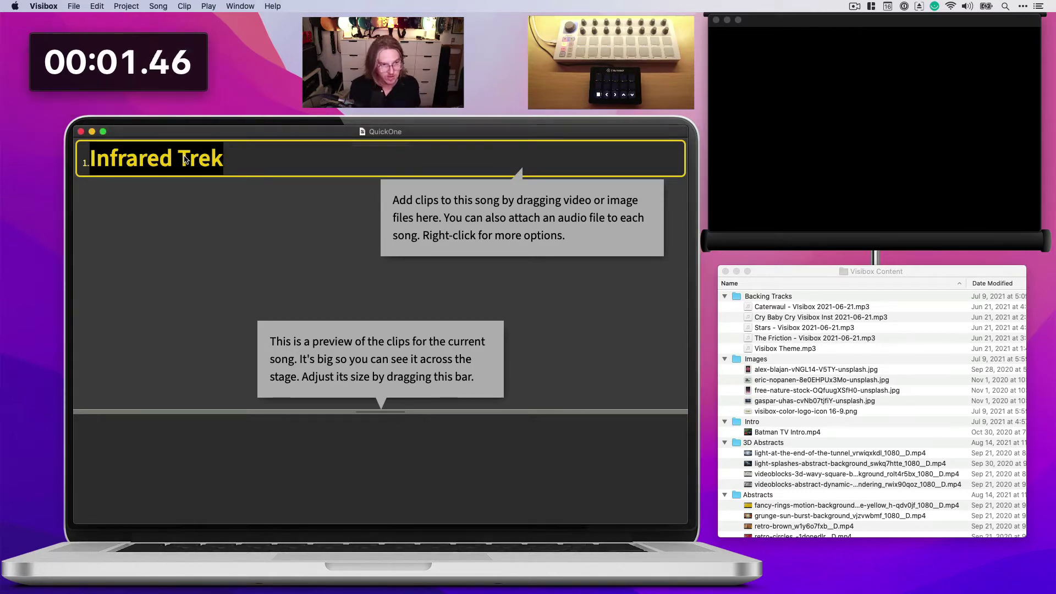
pyautogui.press('Return')
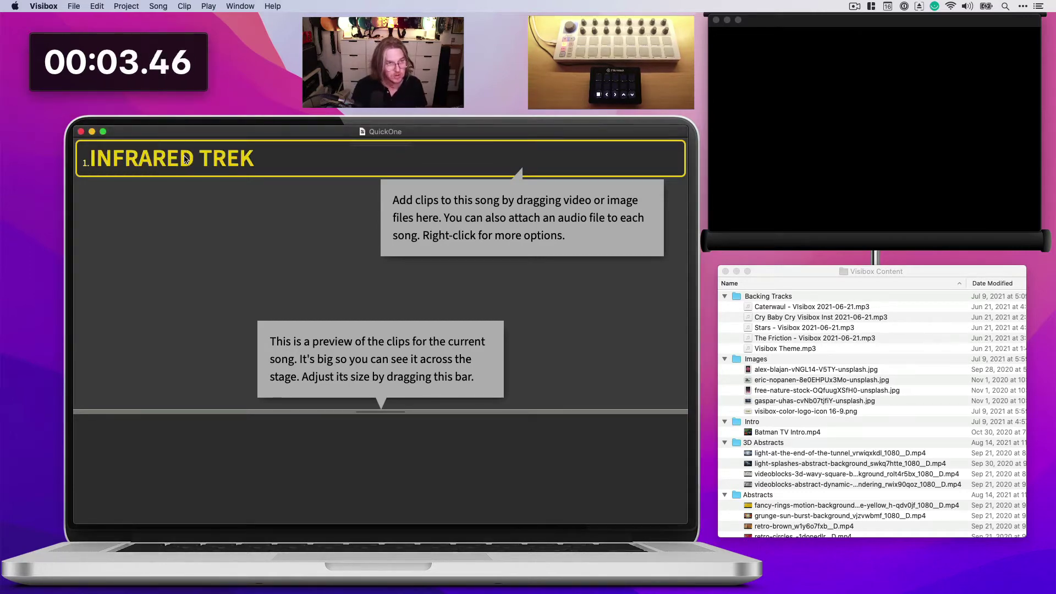
# - Rename the first song INTRO and add new songs to fill the twelve-song setlist
pyautogui.doubleClick(184, 160)
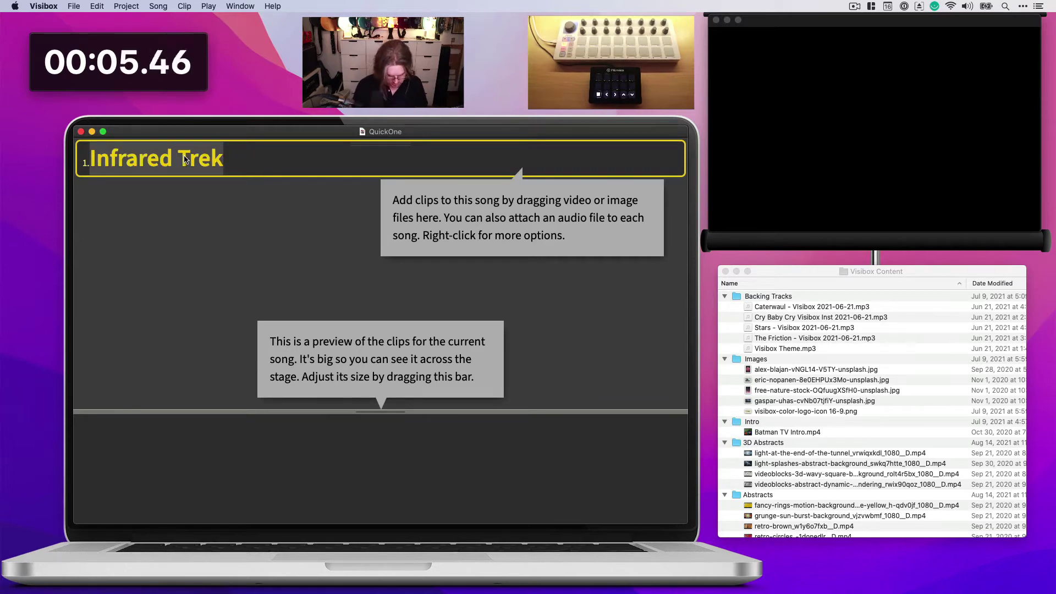
pyautogui.write('Int')
pyautogui.press('super+n')
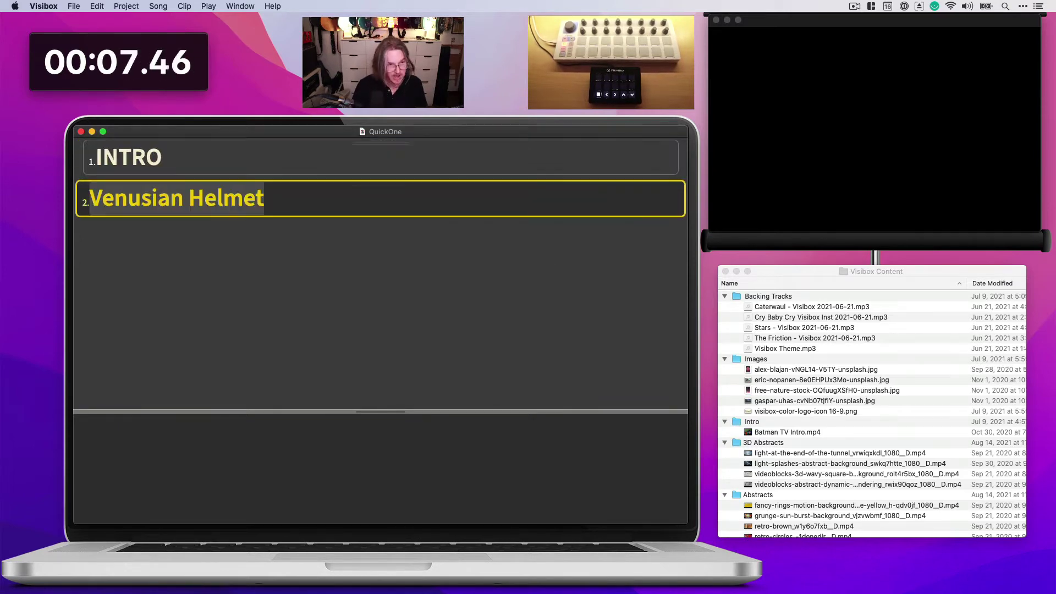
pyautogui.press('super+n')
pyautogui.press('super+n')
pyautogui.press('super+n')
pyautogui.press('super+n')
pyautogui.press('super+n')
pyautogui.press('super+n')
pyautogui.press('super+n')
pyautogui.press('super+n')
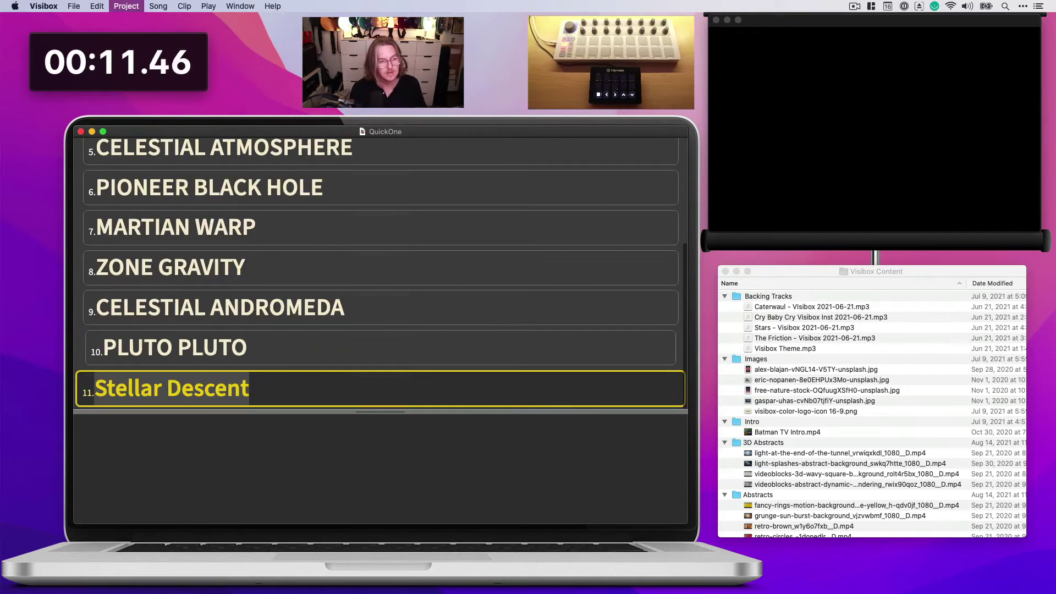
pyautogui.press('super+n')
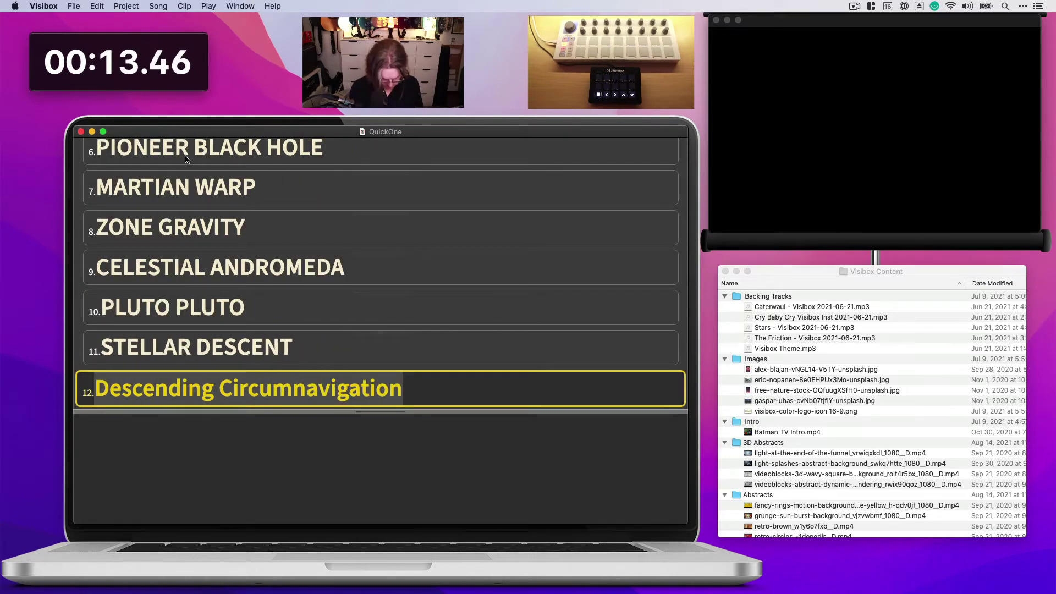
pyautogui.click(809, 309)
pyautogui.scroll(5, 562, 231)
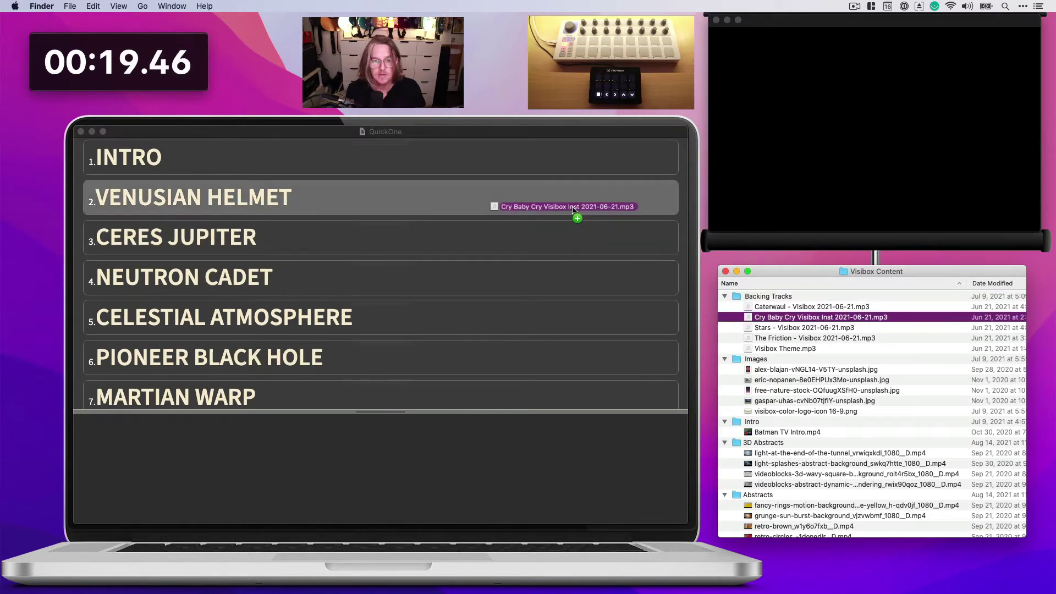
# - Attach the Cry Baby Cry track to Venusian Helmet and the eric-nopanen image to Ceres Jupiter
pyautogui.moveTo(826, 327); pyautogui.dragTo(487, 206)
pyautogui.click(454, 191)
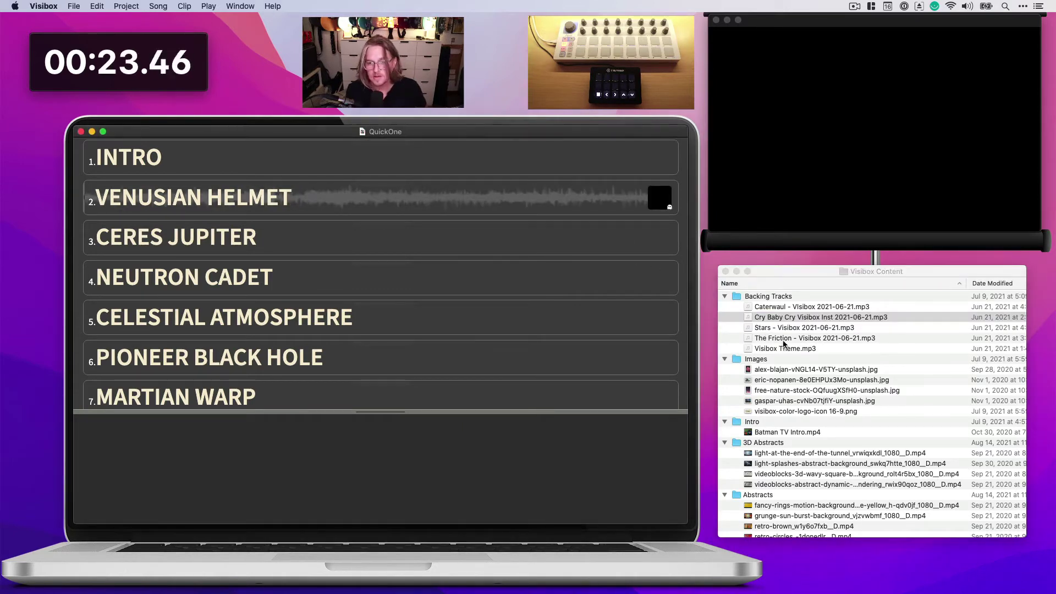
pyautogui.moveTo(623, 247); pyautogui.dragTo(635, 249)
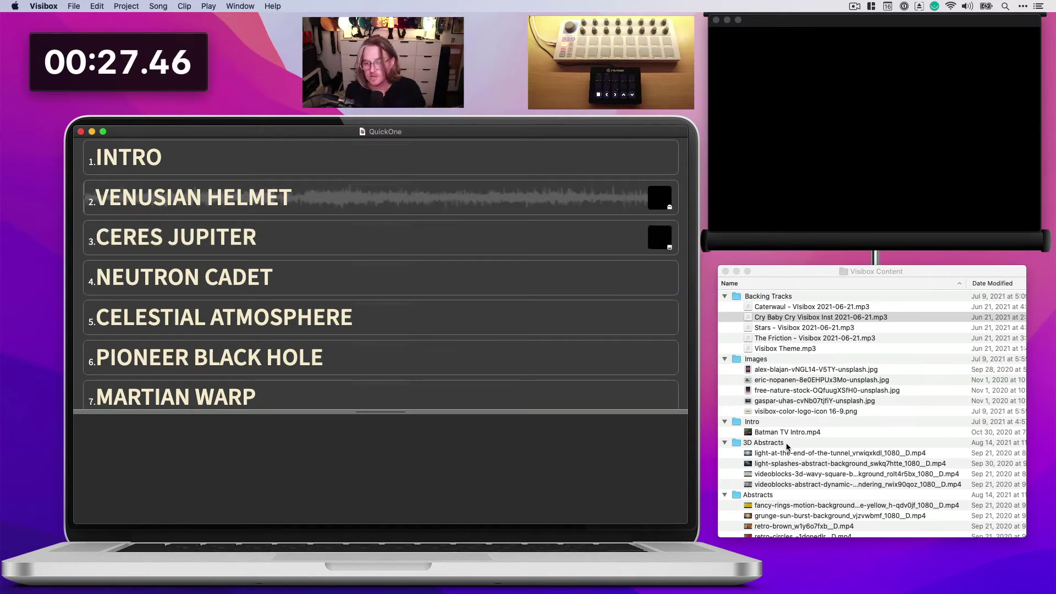
# - Add Batman TV Intro.mp4 to INTRO, play it, and select the abstract video files
pyautogui.moveTo(781, 433); pyautogui.dragTo(602, 167)
pyautogui.click(656, 167)
pyautogui.press('space')
pyautogui.scroll(-5, 799, 403)
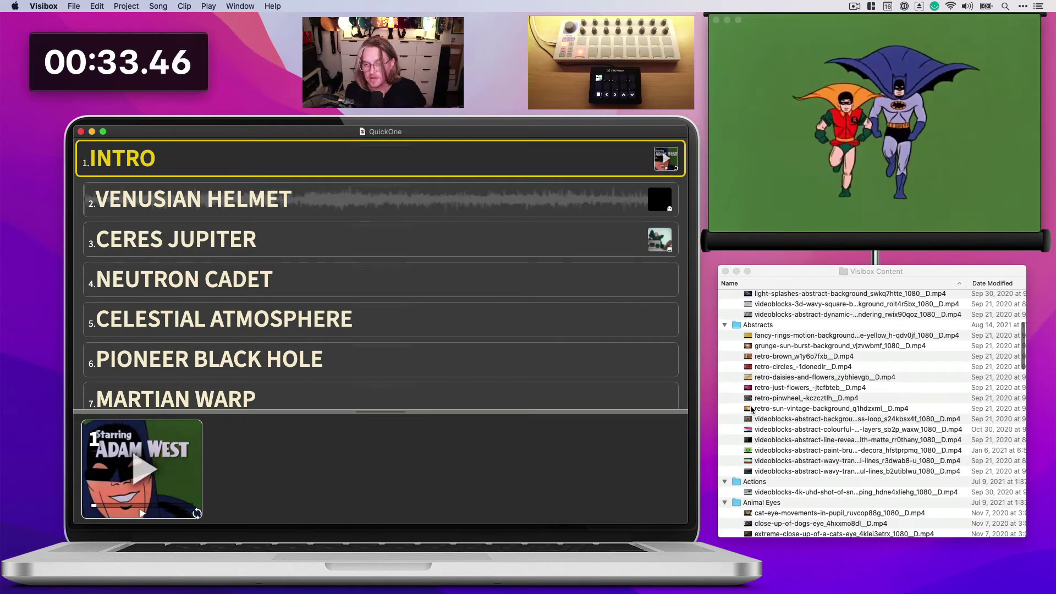
pyautogui.click(732, 345)
pyautogui.moveTo(733, 345)
pyautogui.mouseDown()
pyautogui.moveTo(752, 402)
pyautogui.moveTo(656, 280)
pyautogui.mouseUp()
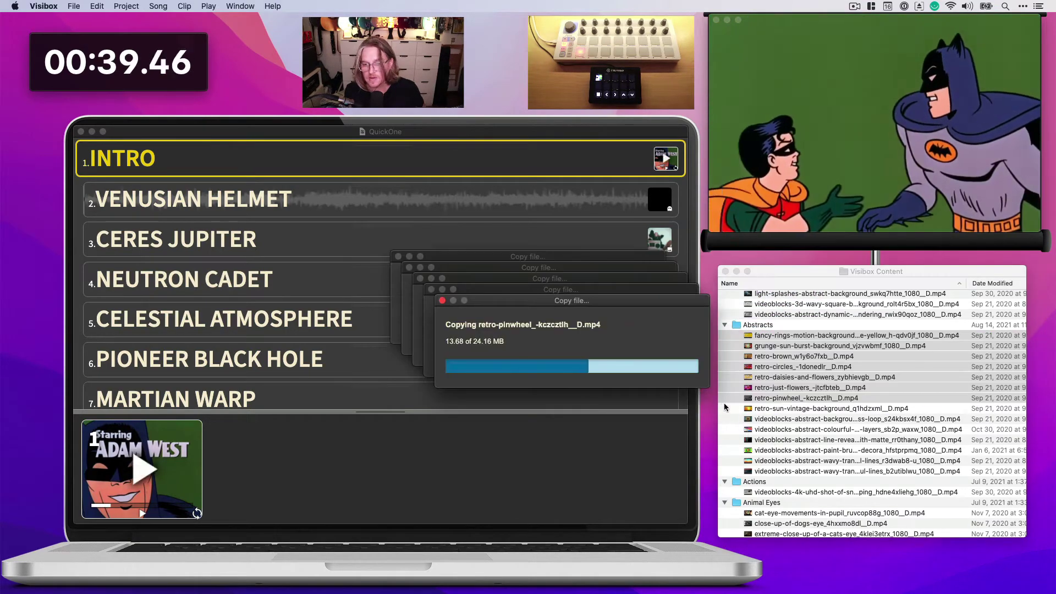
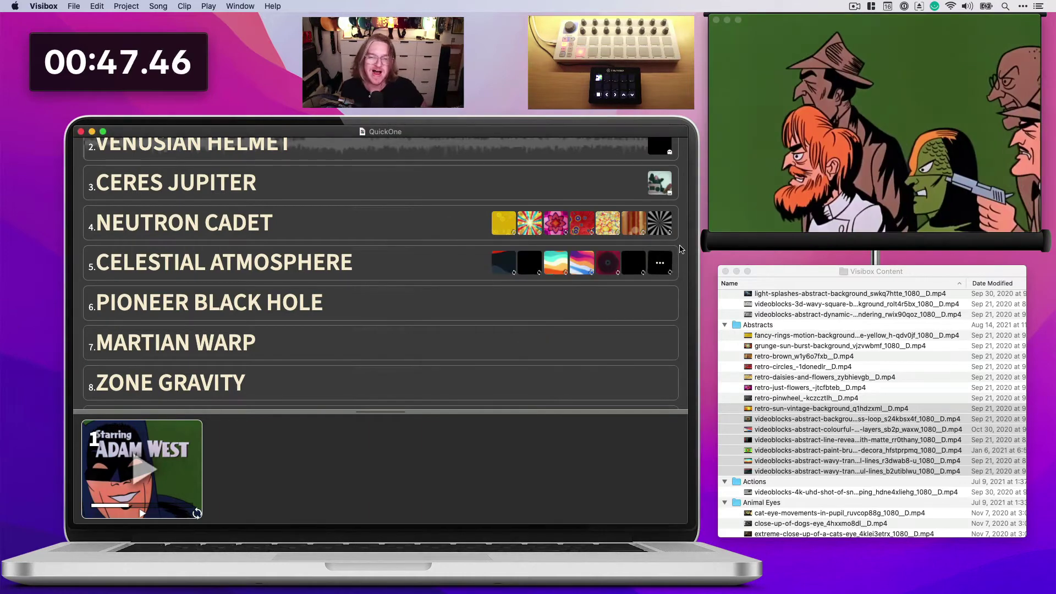
pyautogui.scroll(-5, 680, 234)
pyautogui.scroll(-3, 784, 357)
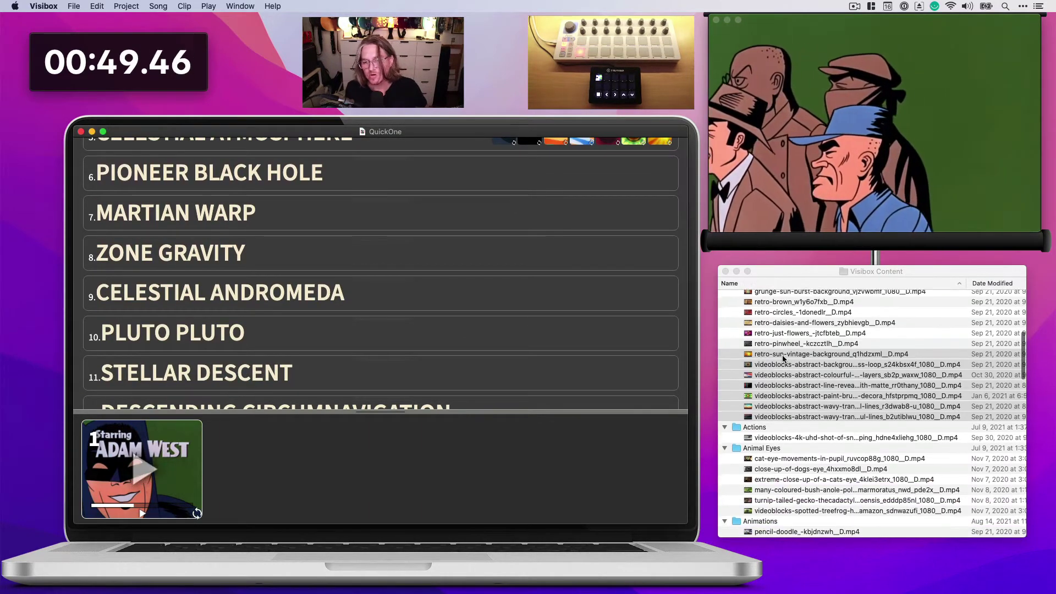
pyautogui.scroll(-3, 767, 358)
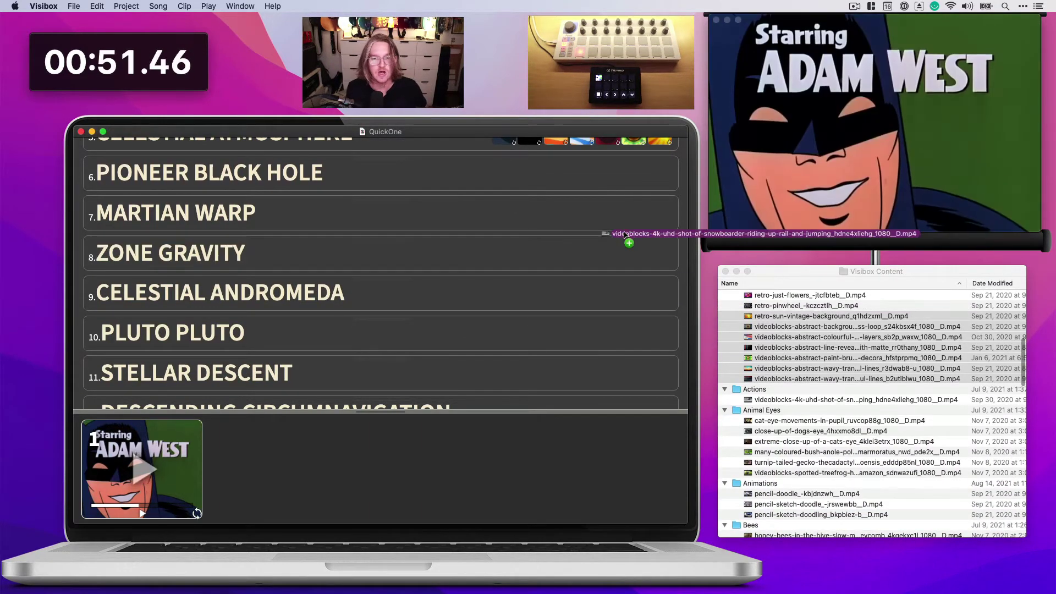
# - Add the snowboarder clip to Martian Warp and three Animal Eyes clips to Zone Gravity
pyautogui.moveTo(722, 357); pyautogui.dragTo(635, 225)
pyautogui.scroll(-3, 768, 419)
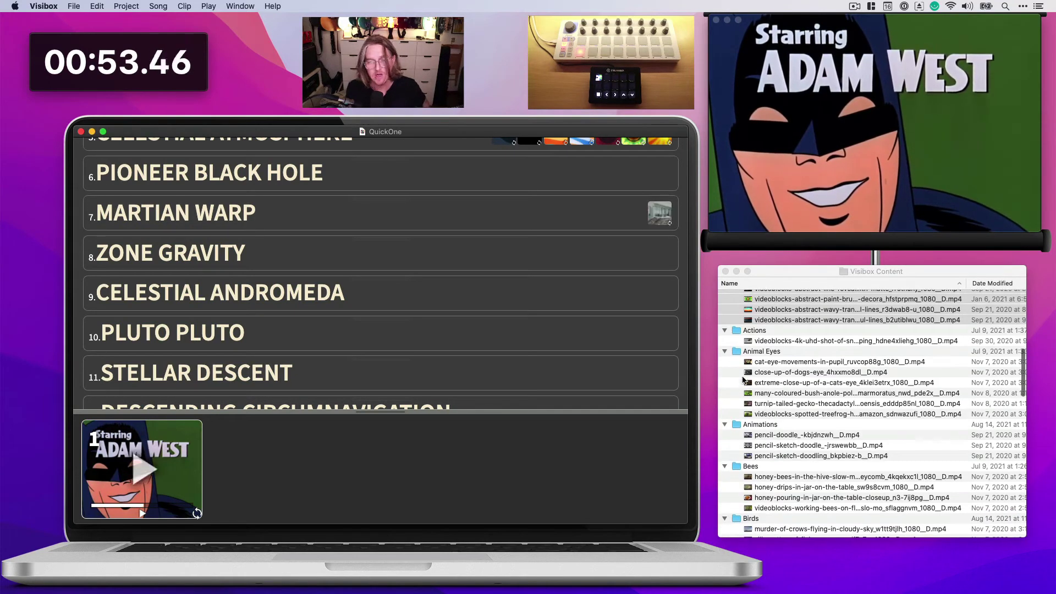
pyautogui.click(746, 364)
pyautogui.click(748, 363)
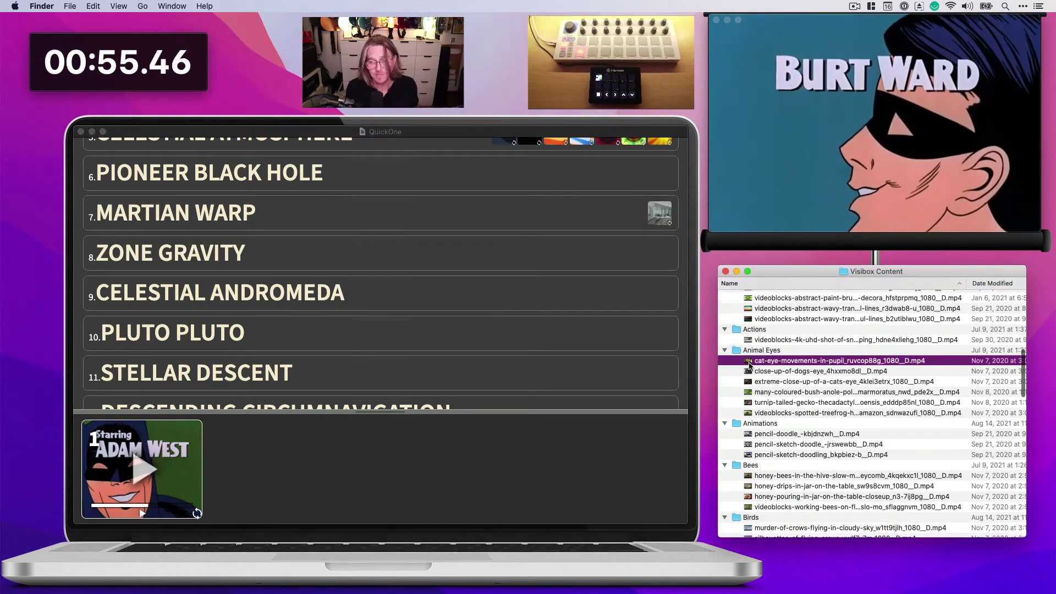
pyautogui.keyDown('shift'); pyautogui.click(749, 381); pyautogui.keyUp('shift')
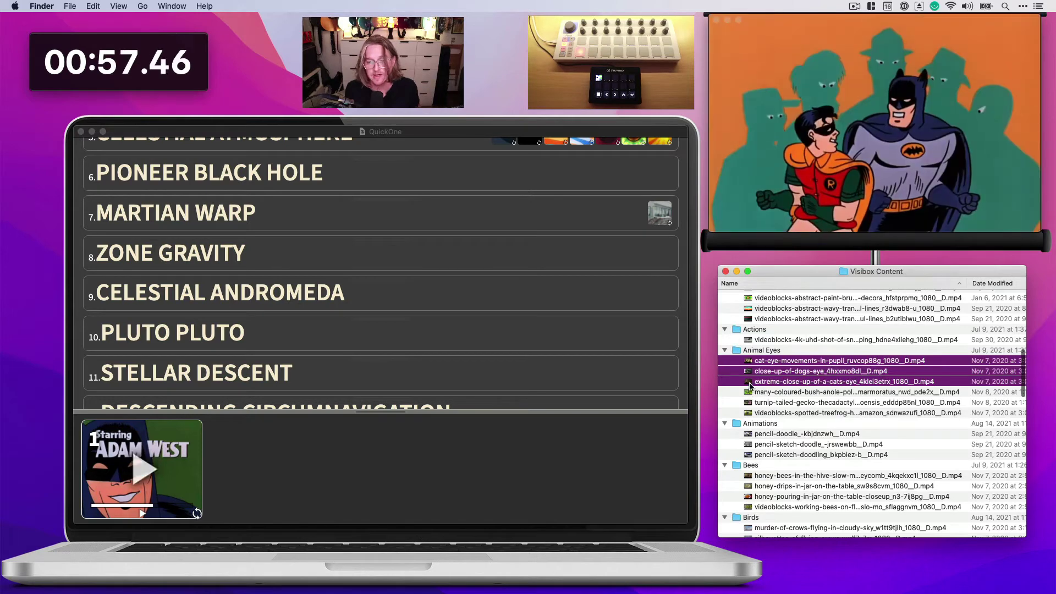
pyautogui.moveTo(749, 381); pyautogui.dragTo(656, 252)
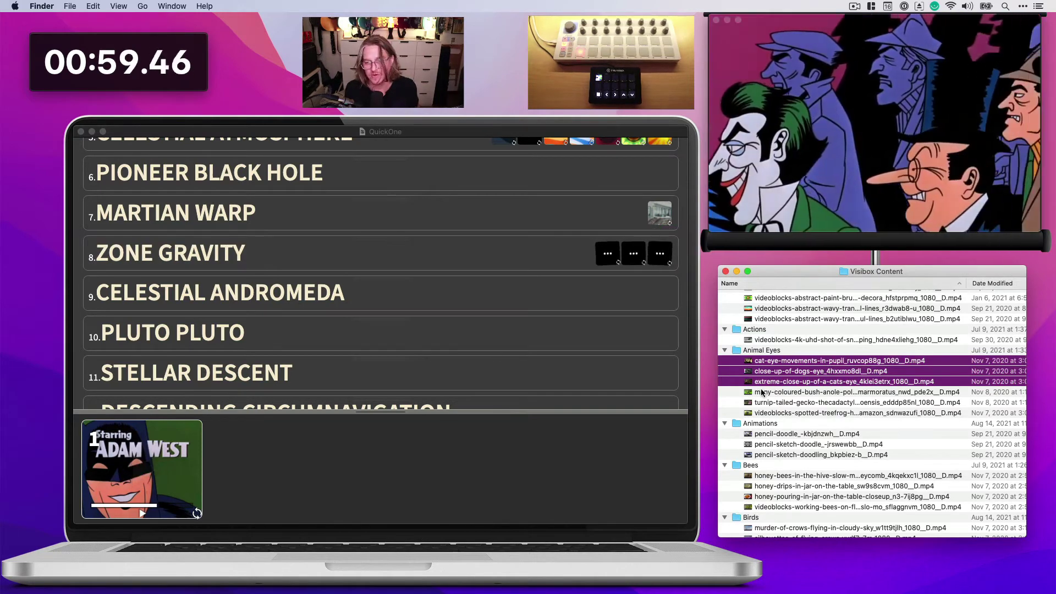
pyautogui.click(796, 392)
pyautogui.scroll(-3, 796, 458)
pyautogui.scroll(-3, 796, 462)
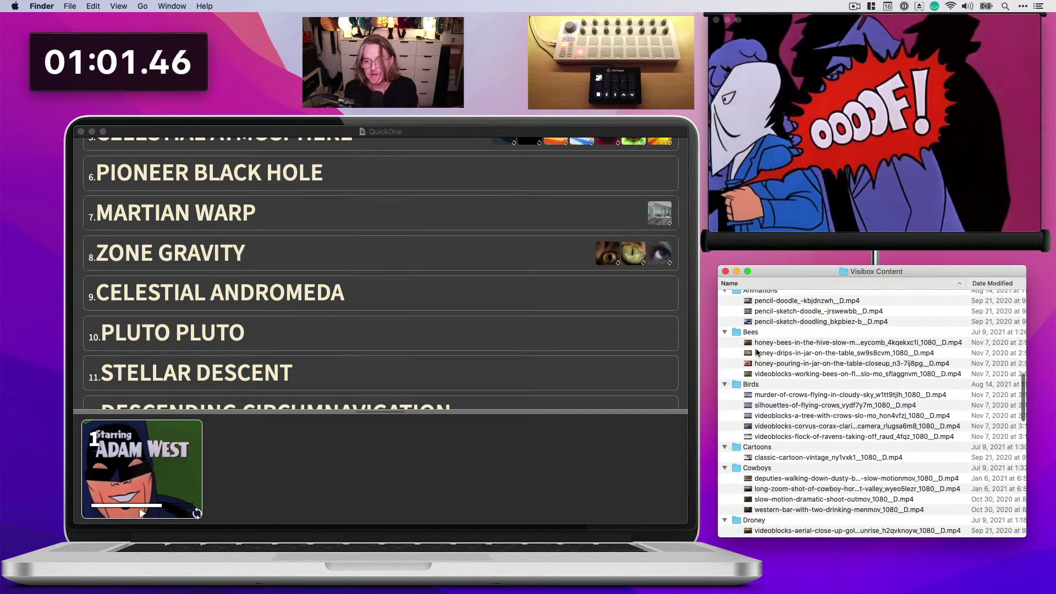
# - Add the Bees honey clips to Celestial Andromeda
pyautogui.click(758, 342)
pyautogui.keyDown('shift'); pyautogui.click(758, 364); pyautogui.keyUp('shift')
pyautogui.moveTo(759, 366)
pyautogui.mouseDown()
pyautogui.moveTo(708, 281)
pyautogui.moveTo(656, 292)
pyautogui.mouseUp()
pyautogui.scroll(-1, 769, 395)
pyautogui.scroll(-3, 770, 395)
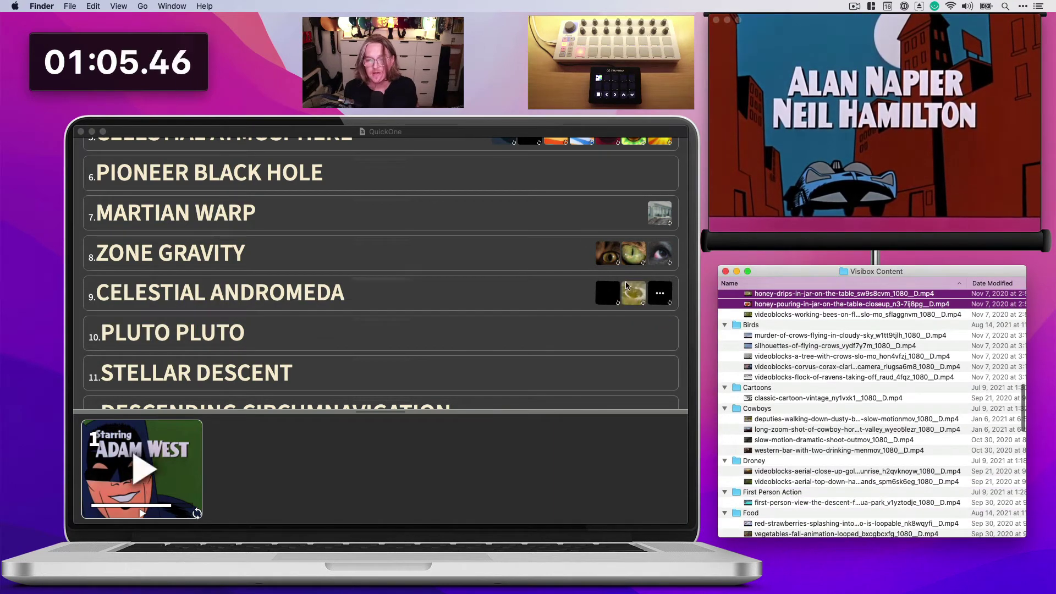
# - Add the Birds, vintage cartoon and three Human Eyes clips, ending at Descending Circumnavigation
pyautogui.click(760, 336)
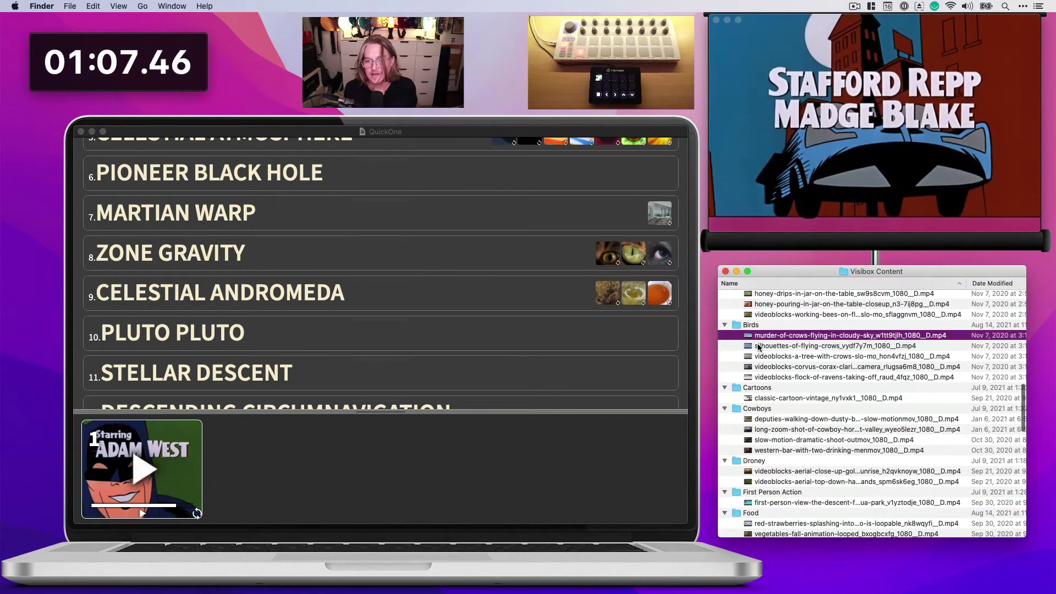
pyautogui.keyDown('shift'); pyautogui.click(754, 377); pyautogui.keyUp('shift')
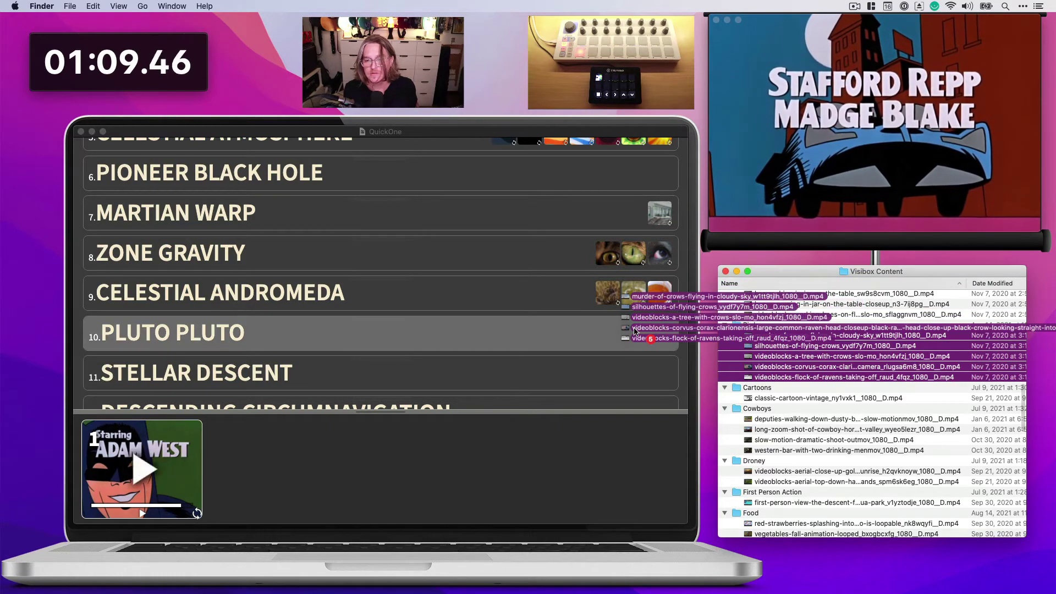
pyautogui.moveTo(741, 360); pyautogui.dragTo(627, 330)
pyautogui.scroll(-5, 759, 351)
pyautogui.scroll(3, 758, 351)
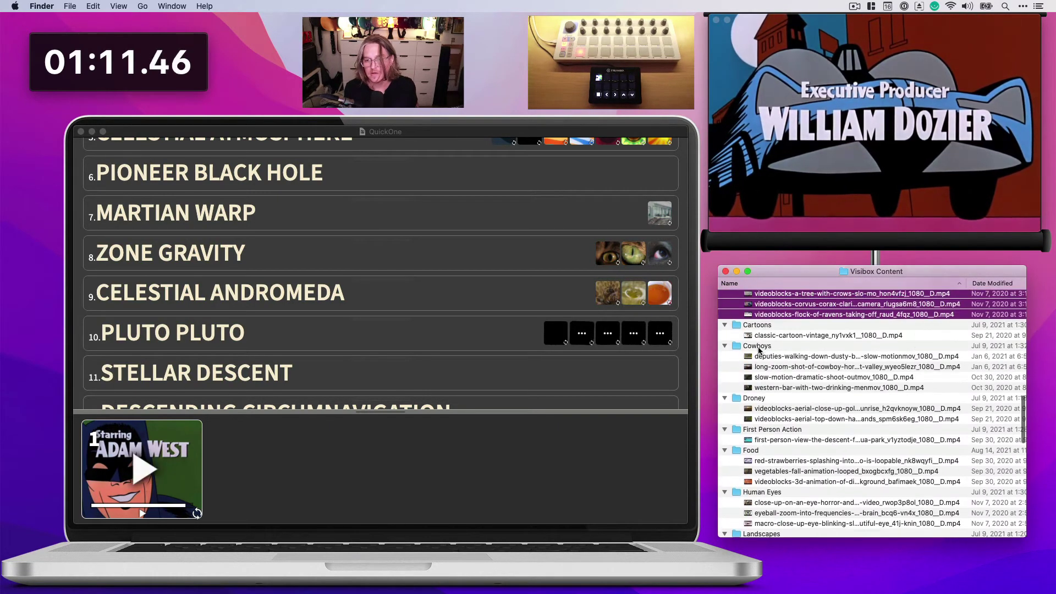
pyautogui.scroll(2, 758, 347)
pyautogui.click(758, 341)
pyautogui.moveTo(649, 364); pyautogui.dragTo(650, 368)
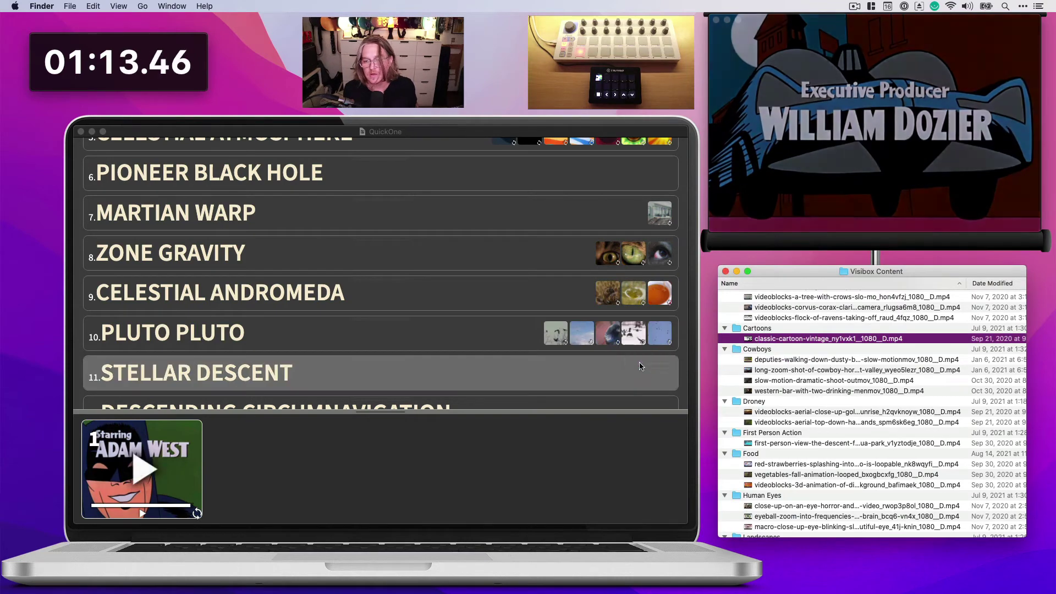
pyautogui.scroll(-5, 816, 384)
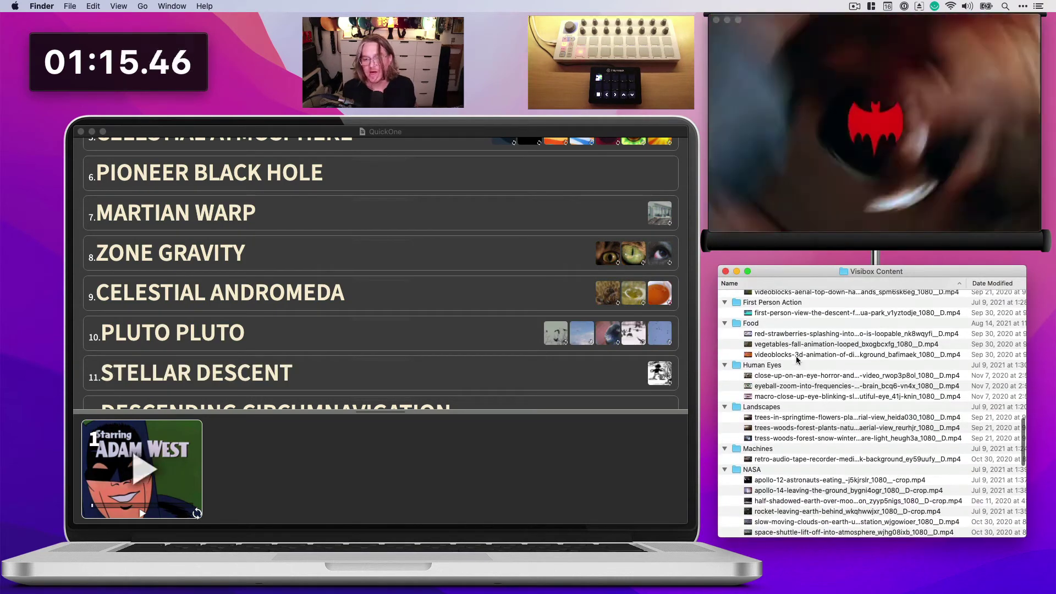
pyautogui.click(790, 376)
pyautogui.keyDown('shift'); pyautogui.click(776, 397); pyautogui.keyUp('shift')
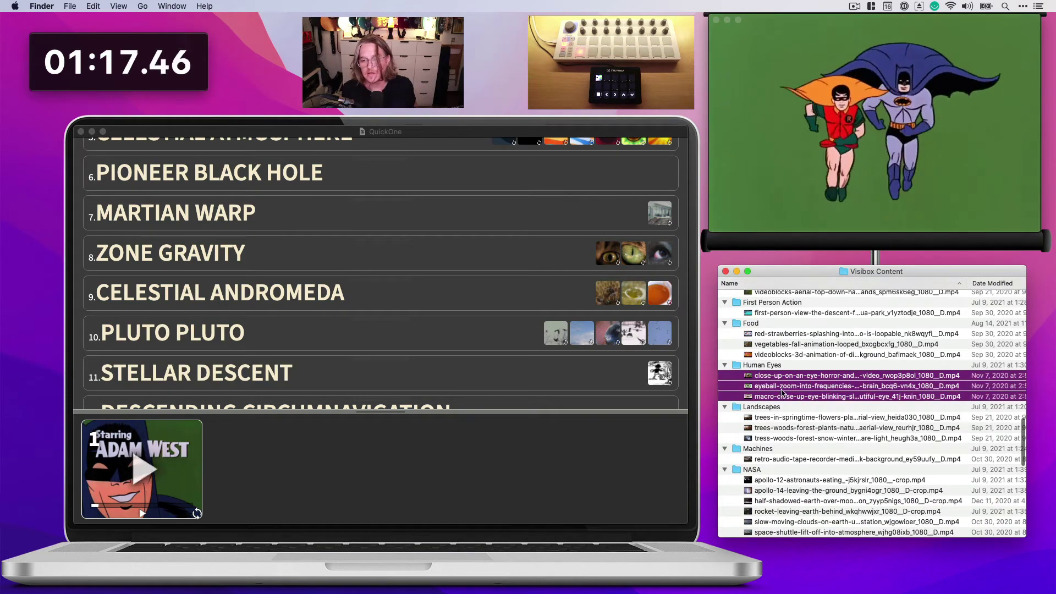
pyautogui.moveTo(781, 392); pyautogui.dragTo(635, 400)
pyautogui.scroll(-1, 658, 330)
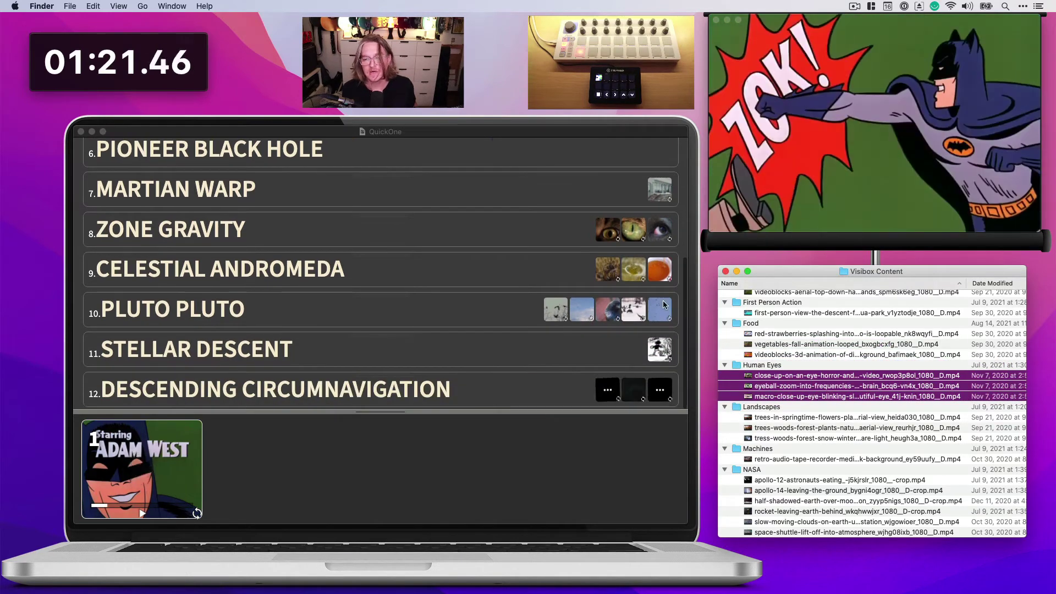
# - Play Stellar Descent and Descending Circumnavigation live, then add four Paints videos to Pioneer Black Hole
pyautogui.click(636, 348)
pyautogui.scroll(-5, 799, 369)
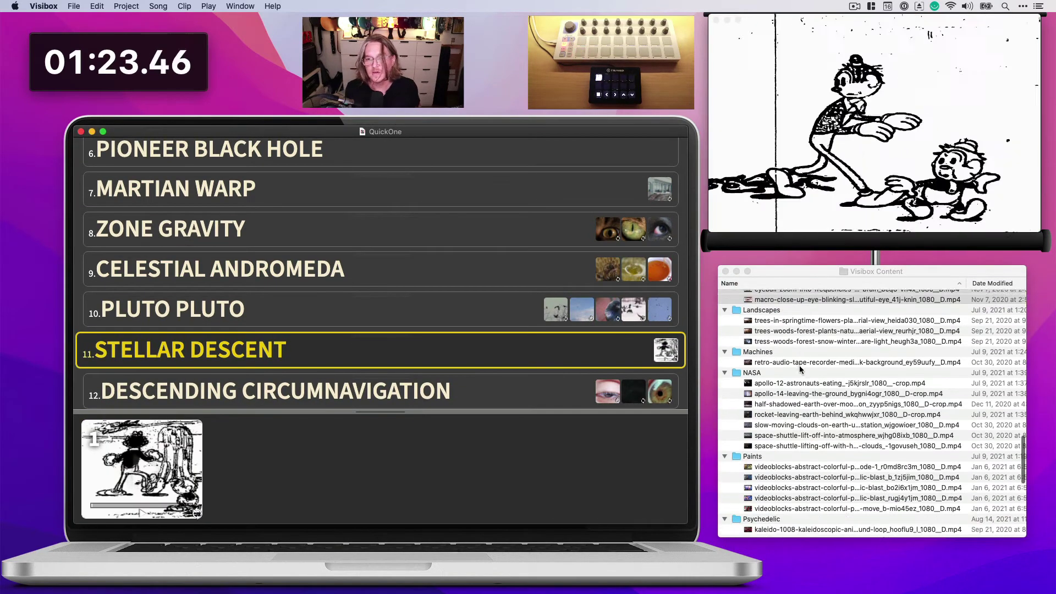
pyautogui.scroll(-2, 799, 369)
pyautogui.click(632, 382)
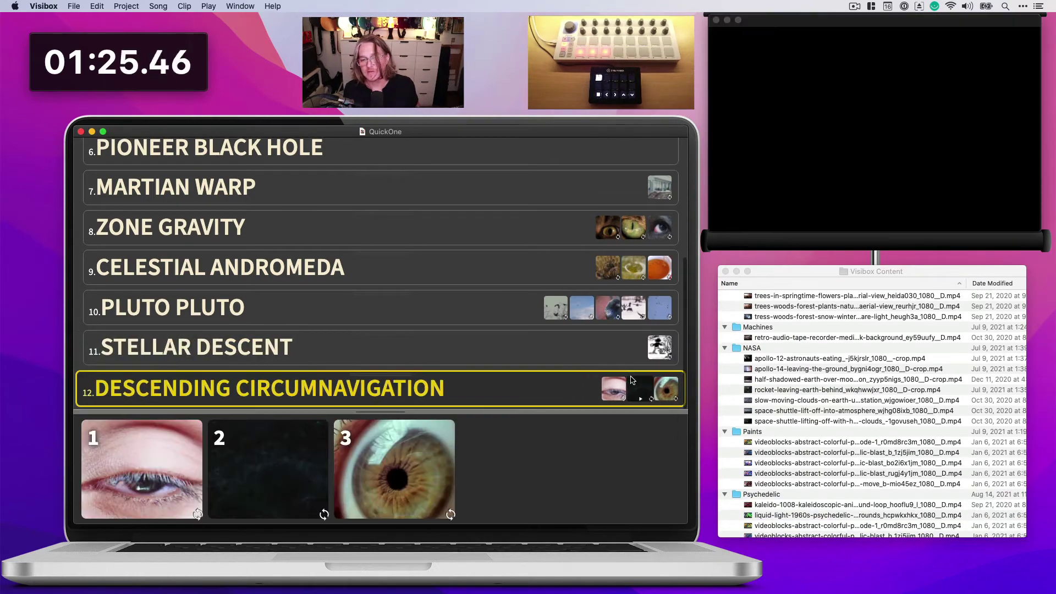
pyautogui.scroll(-8, 785, 375)
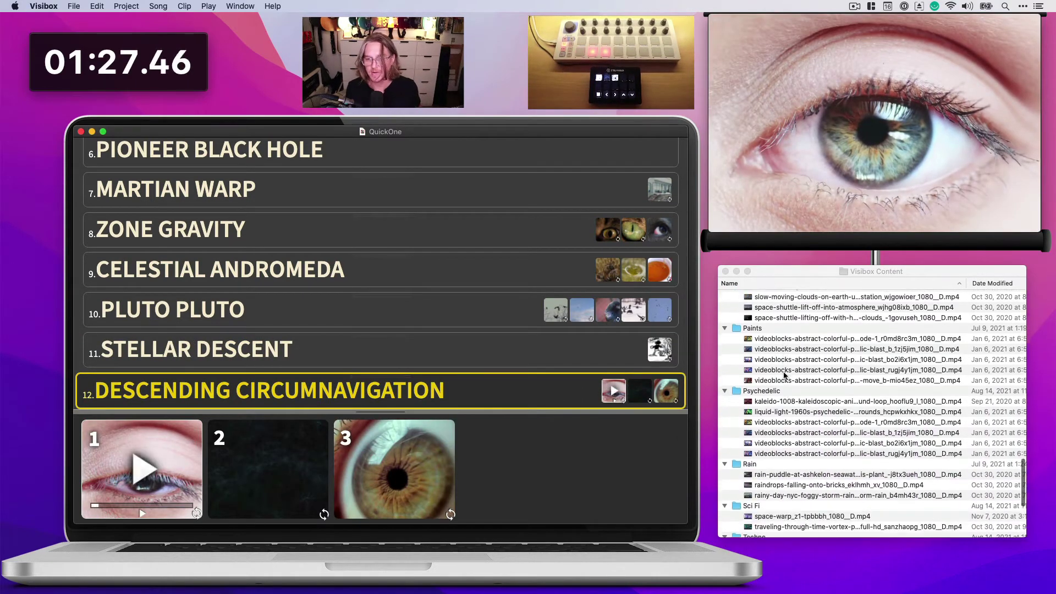
pyautogui.scroll(-1, 604, 339)
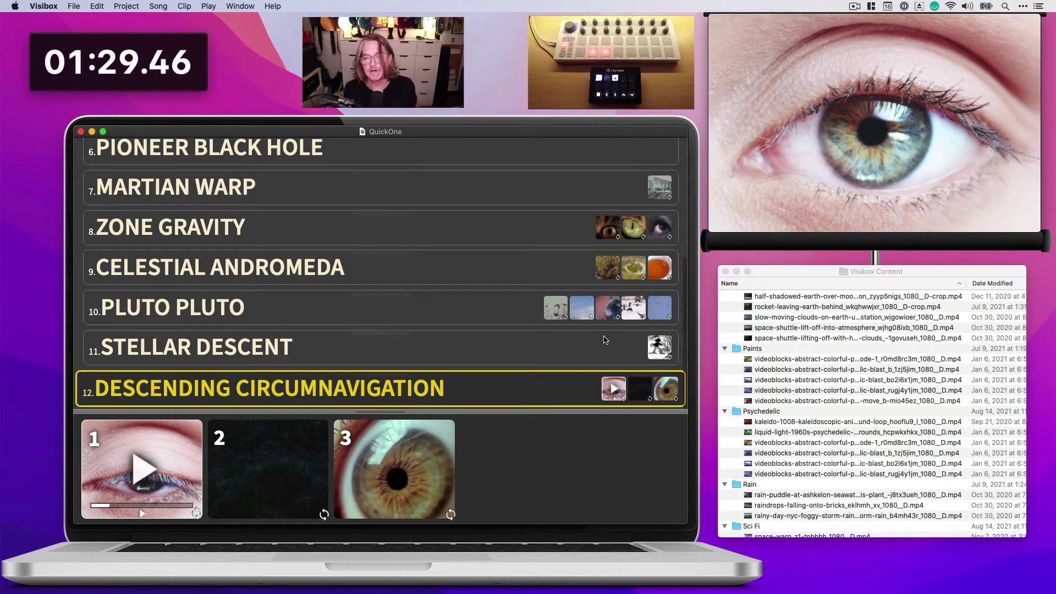
pyautogui.scroll(5, 615, 341)
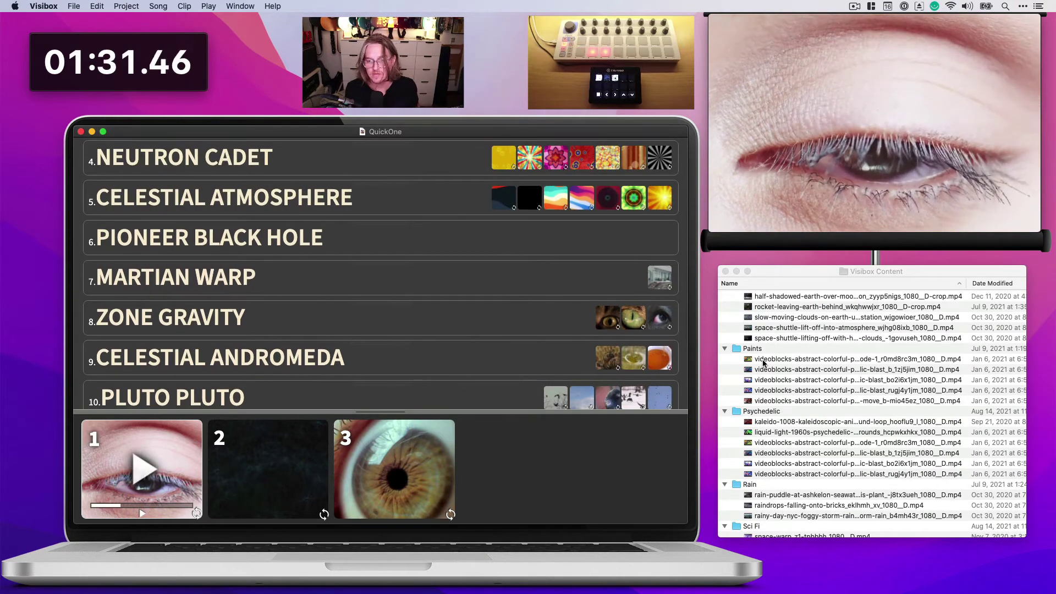
pyautogui.click(763, 359)
pyautogui.keyDown('shift'); pyautogui.click(767, 391); pyautogui.keyUp('shift')
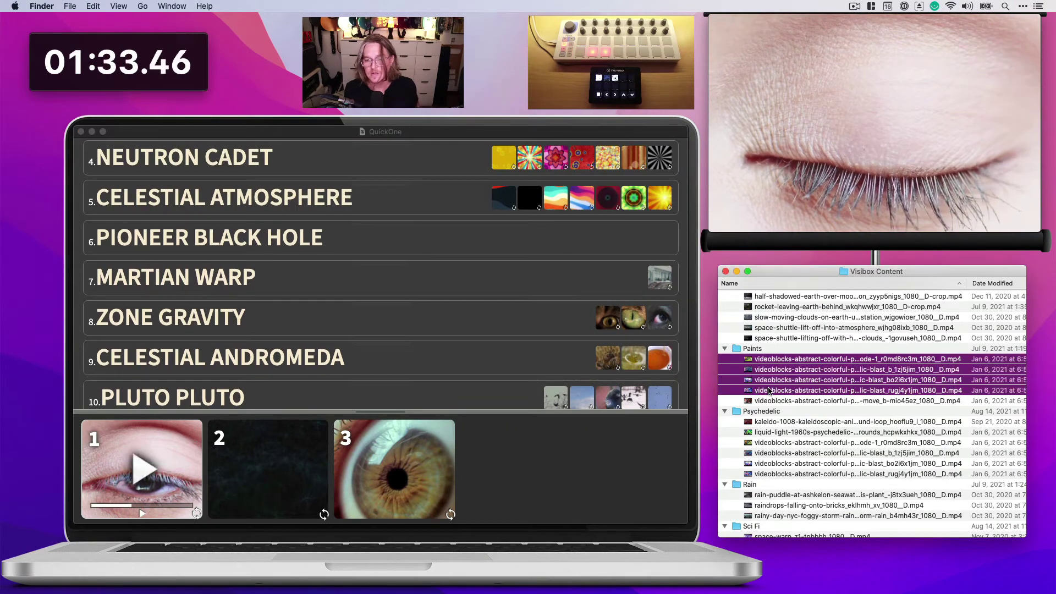
pyautogui.moveTo(767, 391); pyautogui.dragTo(631, 252)
pyautogui.scroll(5, 631, 253)
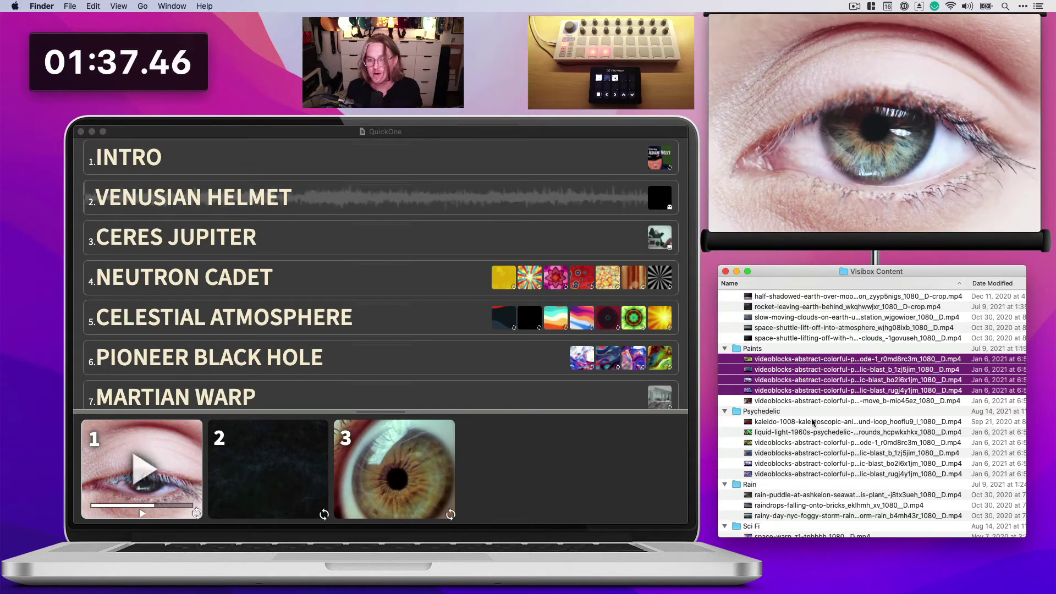
# - Add five Psychedelic videos, starting with the kaleidoscope clip, to Venusian Helmet
pyautogui.click(794, 423)
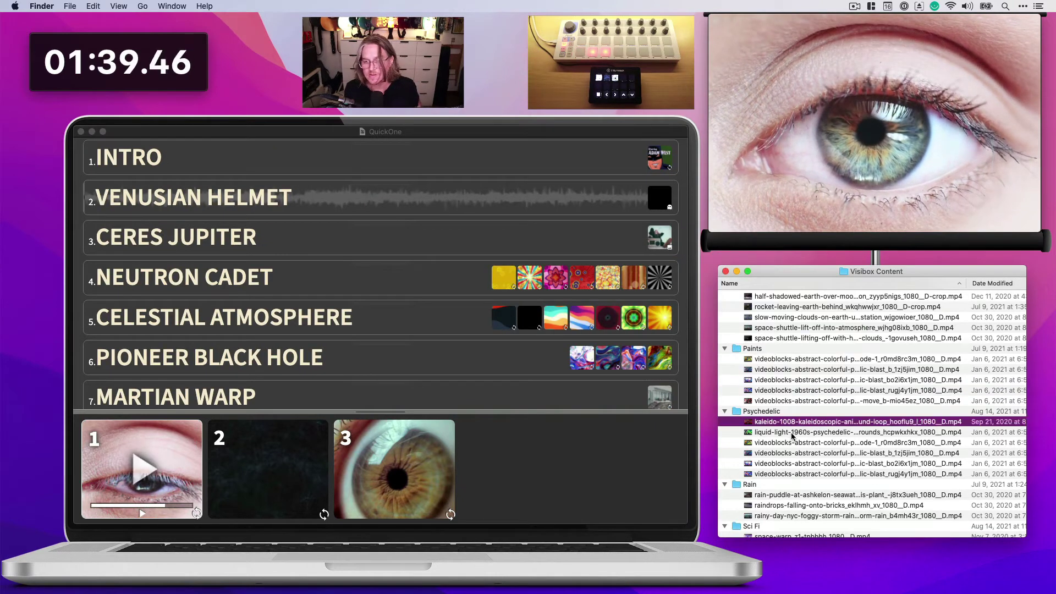
pyautogui.keyDown('shift'); pyautogui.click(791, 464); pyautogui.keyUp('shift')
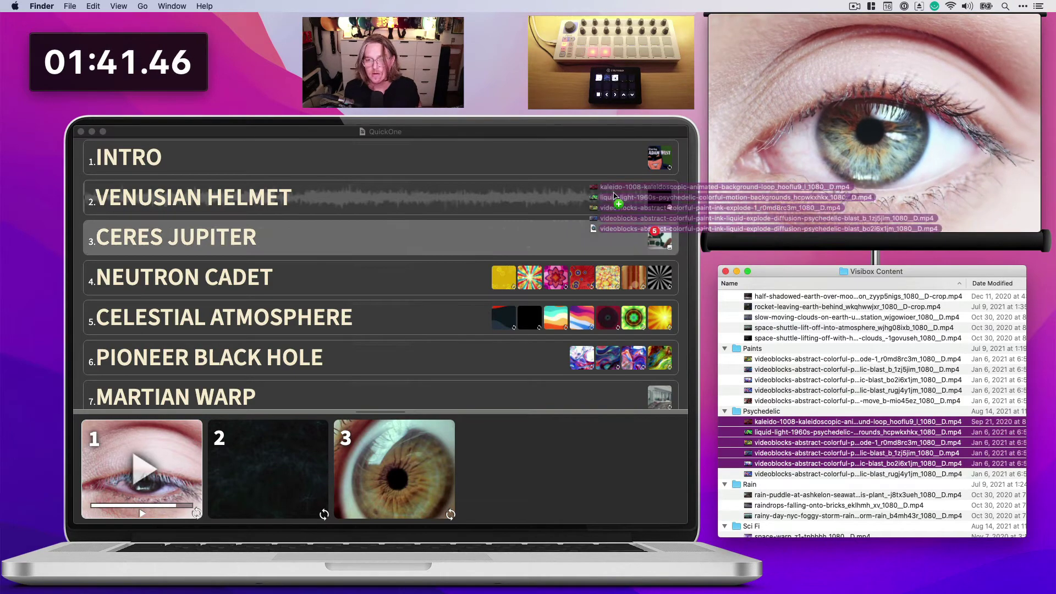
pyautogui.moveTo(790, 464); pyautogui.dragTo(604, 198)
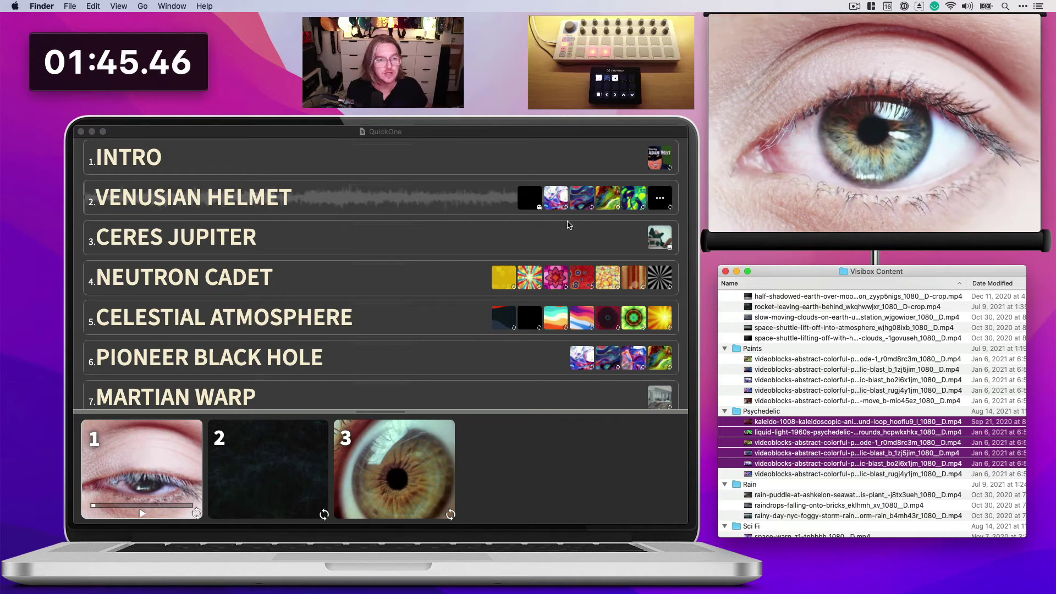
# - Play Ceres Jupiter's boombox clip, then Neutron Cadet's sunburst clip, and stop the timer
pyautogui.click(627, 242)
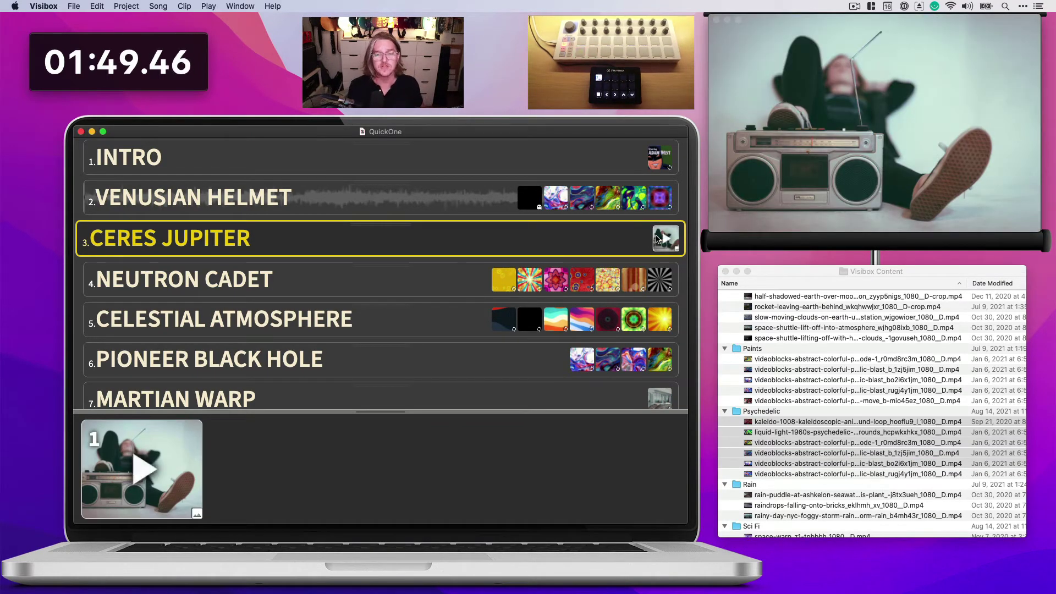
pyautogui.press('Down')
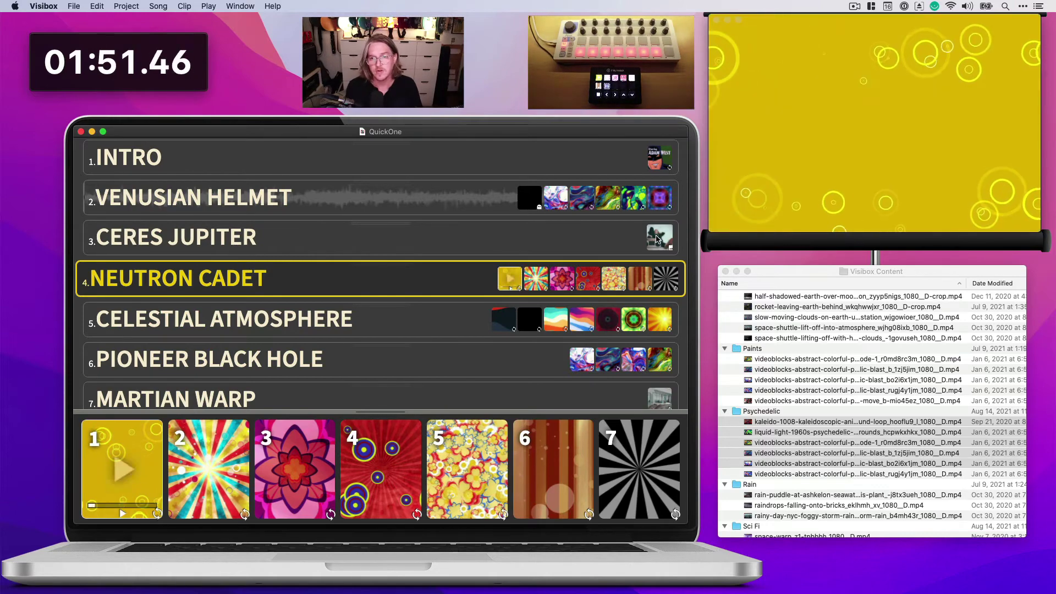
pyautogui.press('Right')
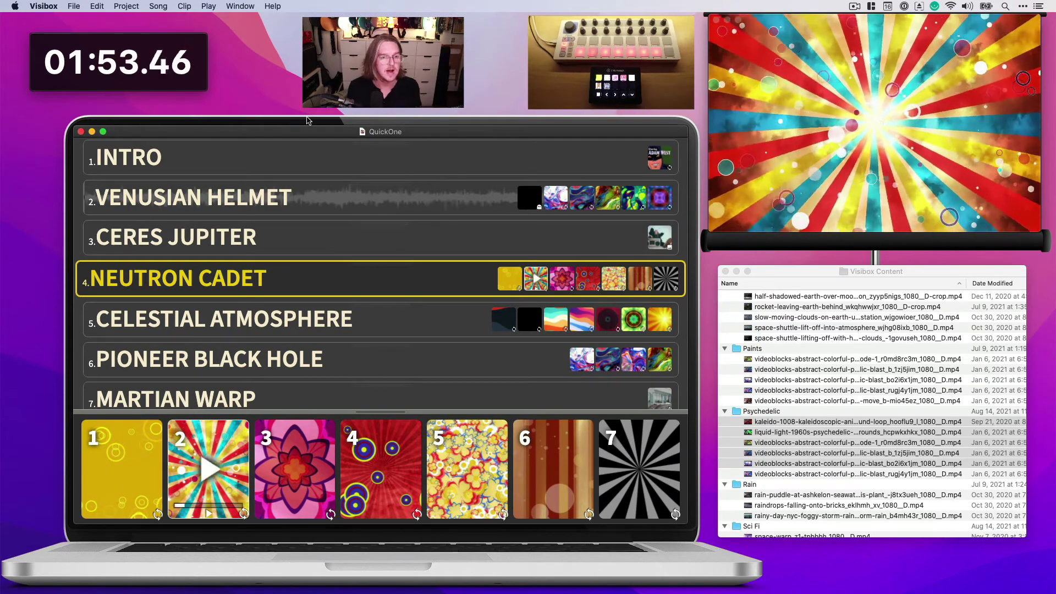
pyautogui.moveTo(118, 66)
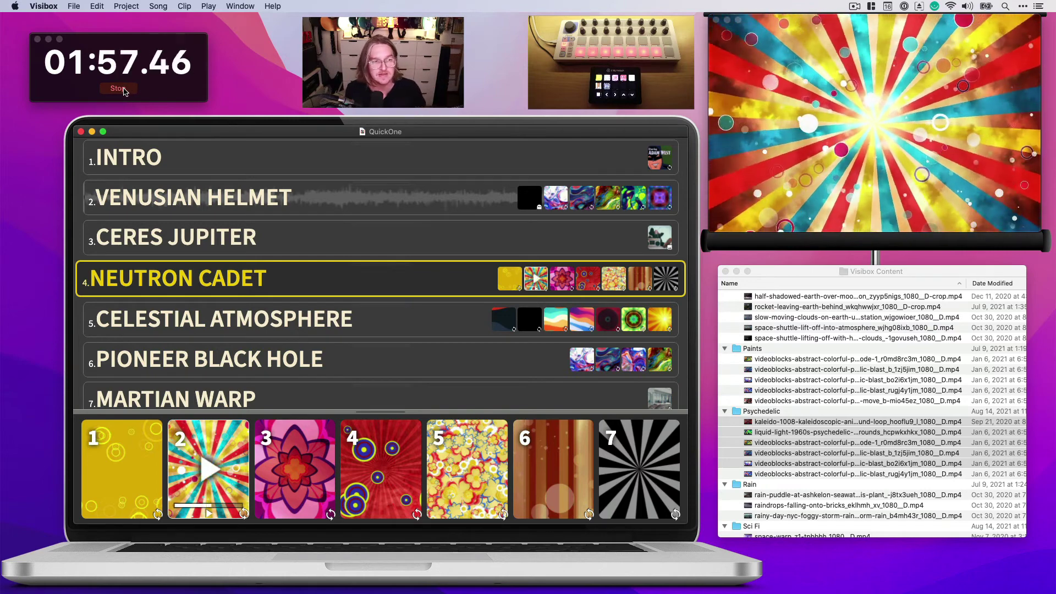
pyautogui.click(124, 91)
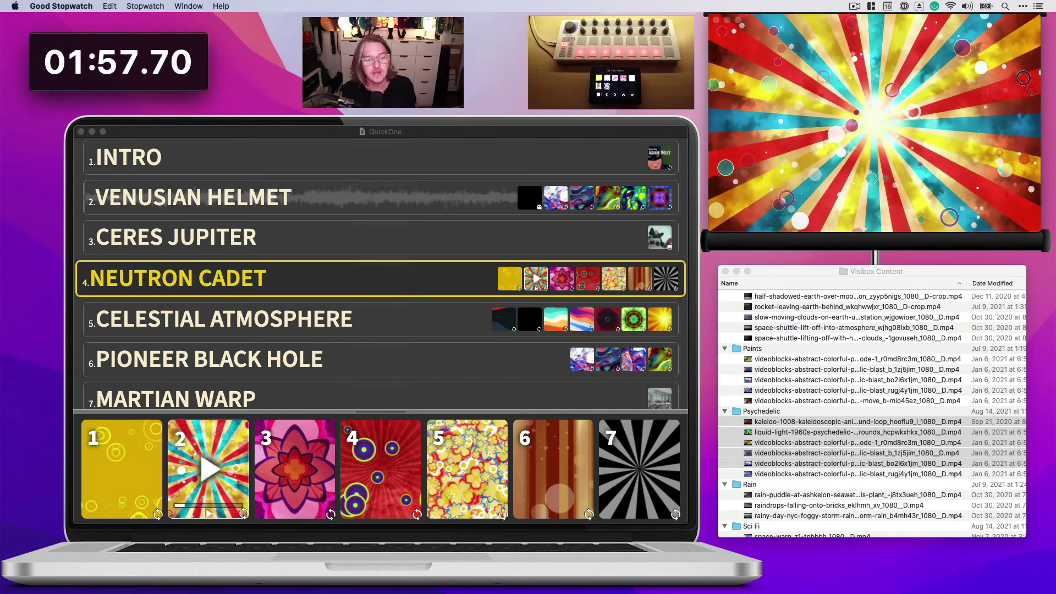
# - Step through the set list from Intro down to Zone Gravity, reviewing each song's clips
pyautogui.click(348, 128)
pyautogui.press('1')
pyautogui.press('2')
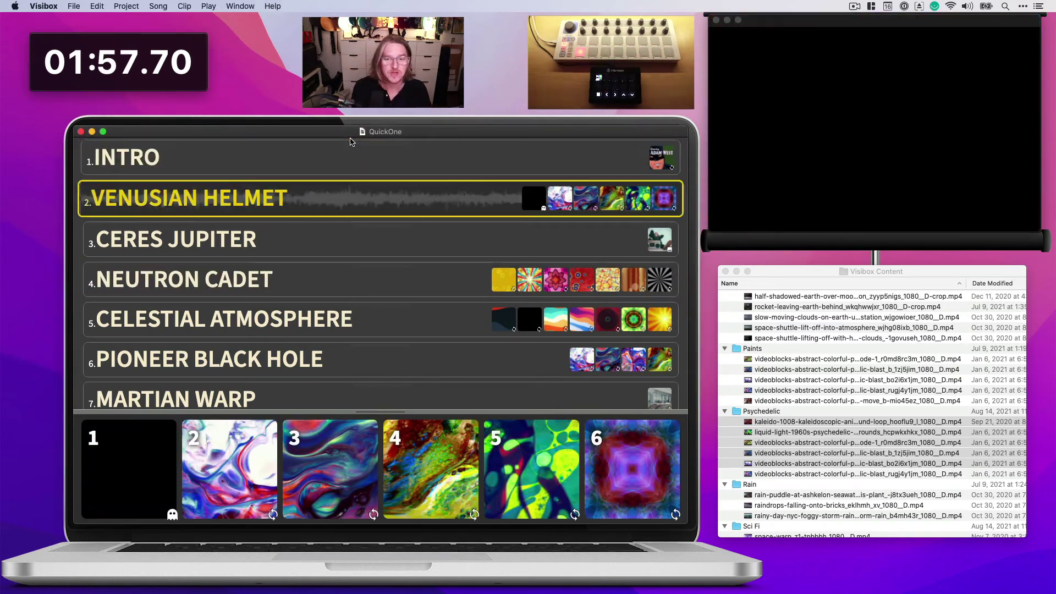
pyautogui.press('Down')
pyautogui.press('Down')
pyautogui.press('Down')
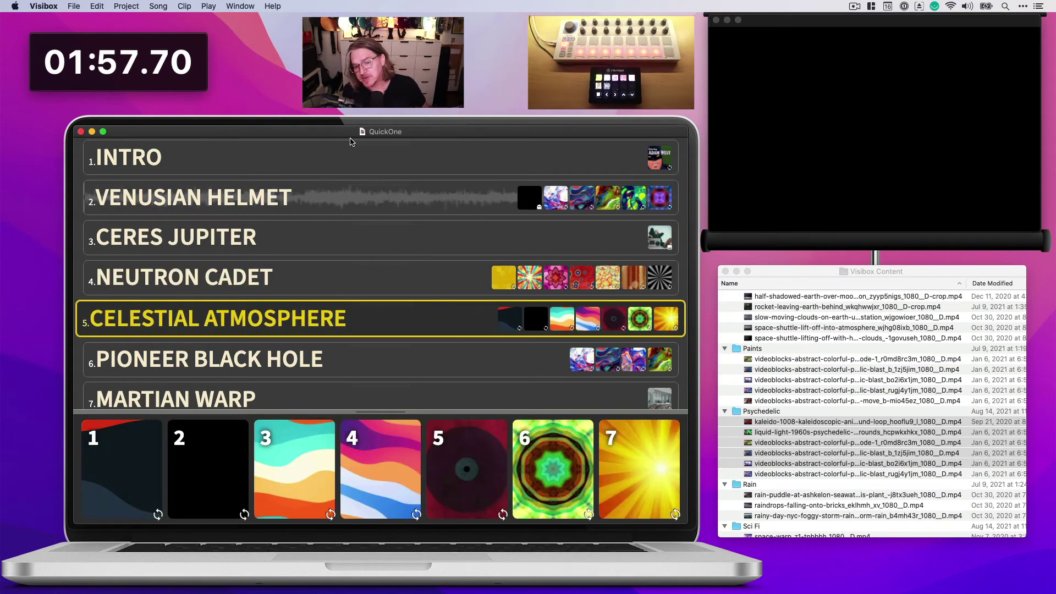
pyautogui.press('Down')
pyautogui.press('Down')
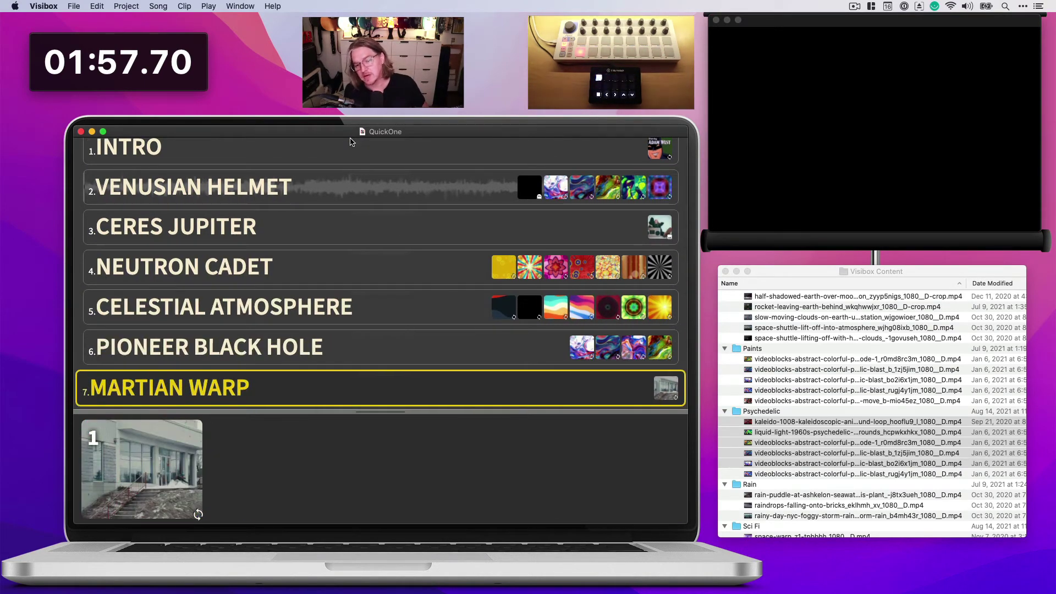
pyautogui.press('Down')
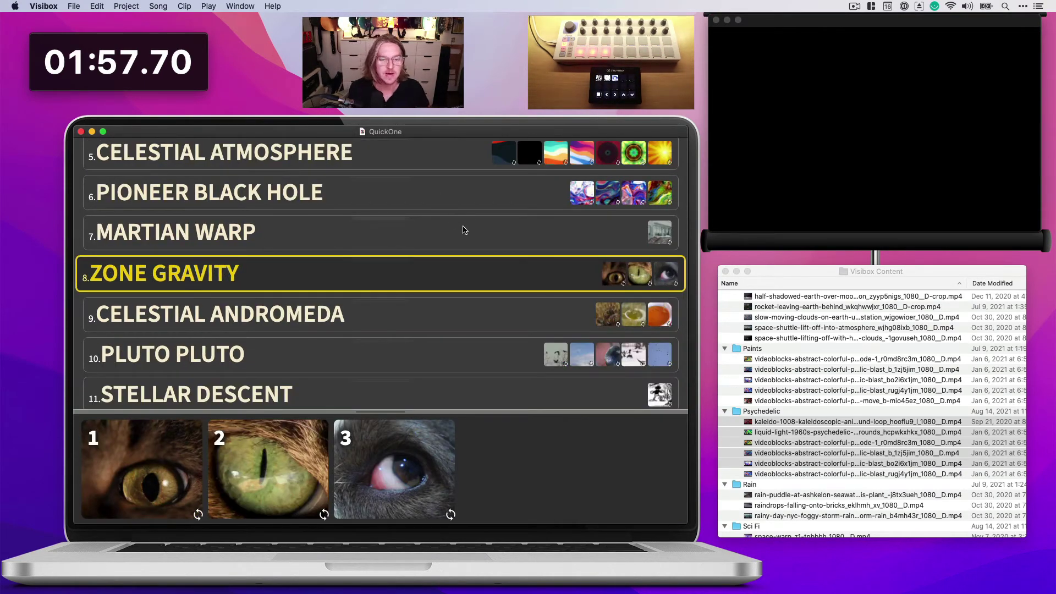
# - Add a webcam clip to Martian Warp, then play its skateboard and webcam clips live
pyautogui.rightClick(462, 231)
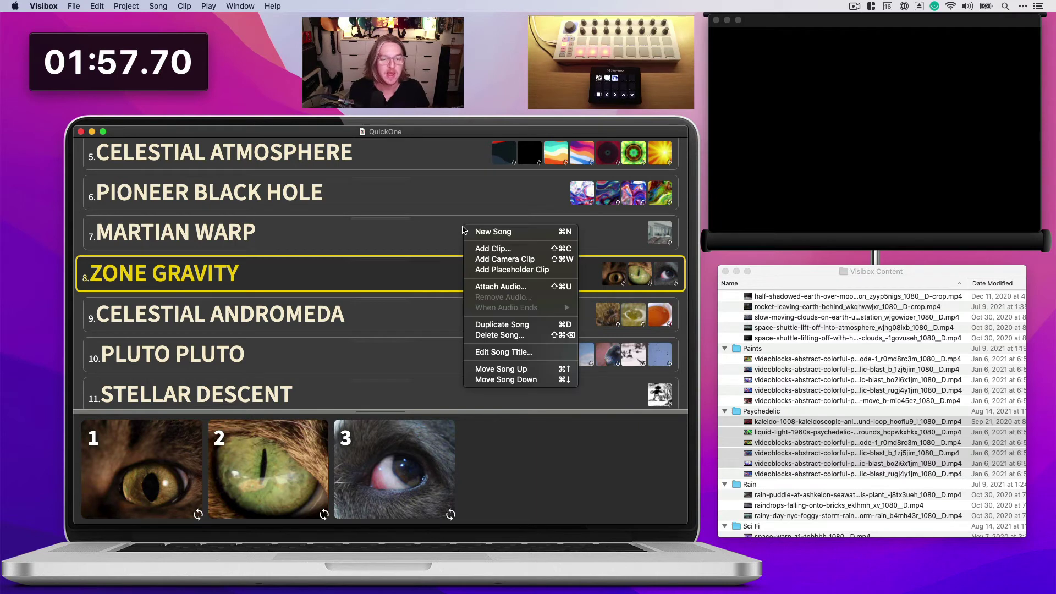
pyautogui.click(506, 261)
pyautogui.click(588, 236)
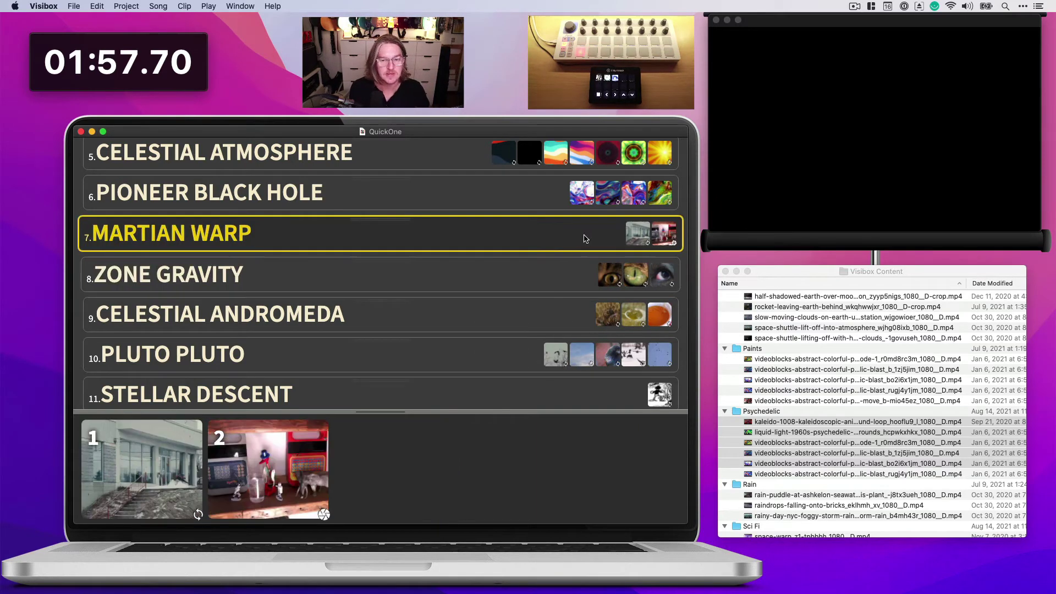
pyautogui.click(633, 237)
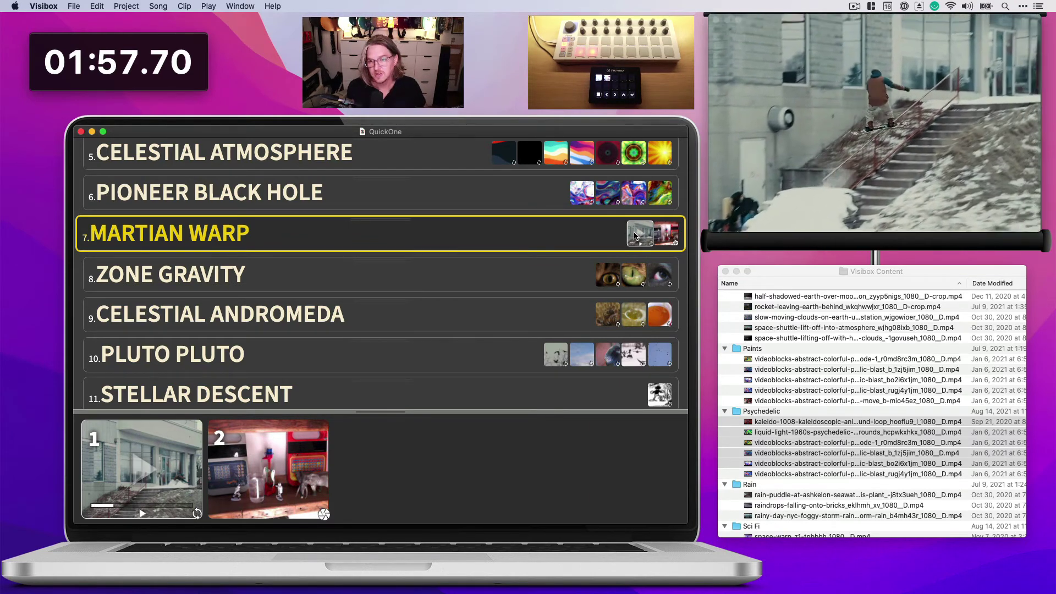
pyautogui.press('2')
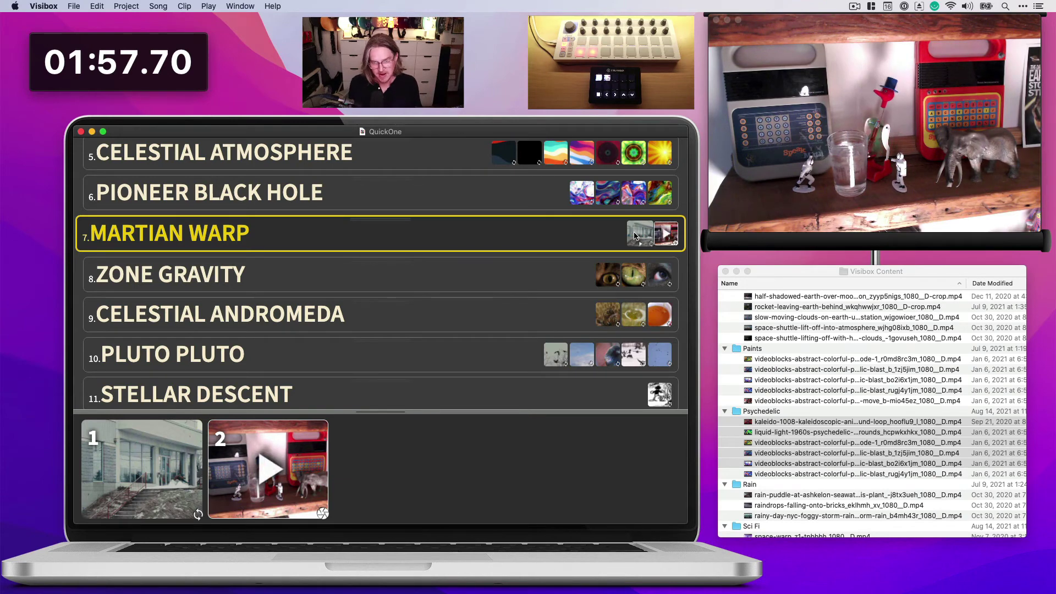
# - Play Venusian Helmet's swirling paint clip, then switch the output to Neutron Cadet's flower clip
pyautogui.click(516, 194)
pyautogui.scroll(5, 495, 199)
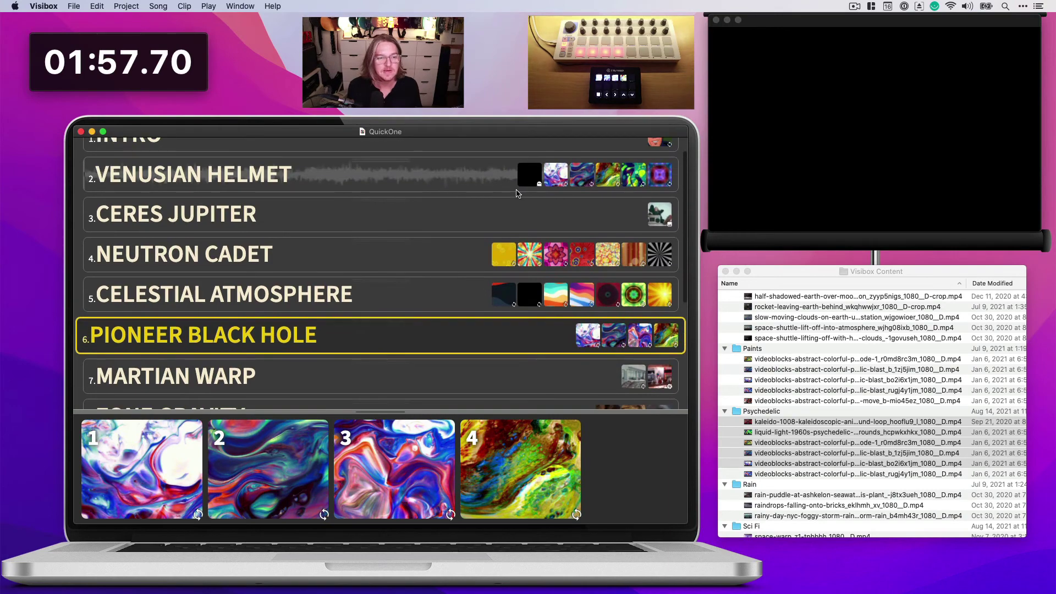
pyautogui.click(418, 201)
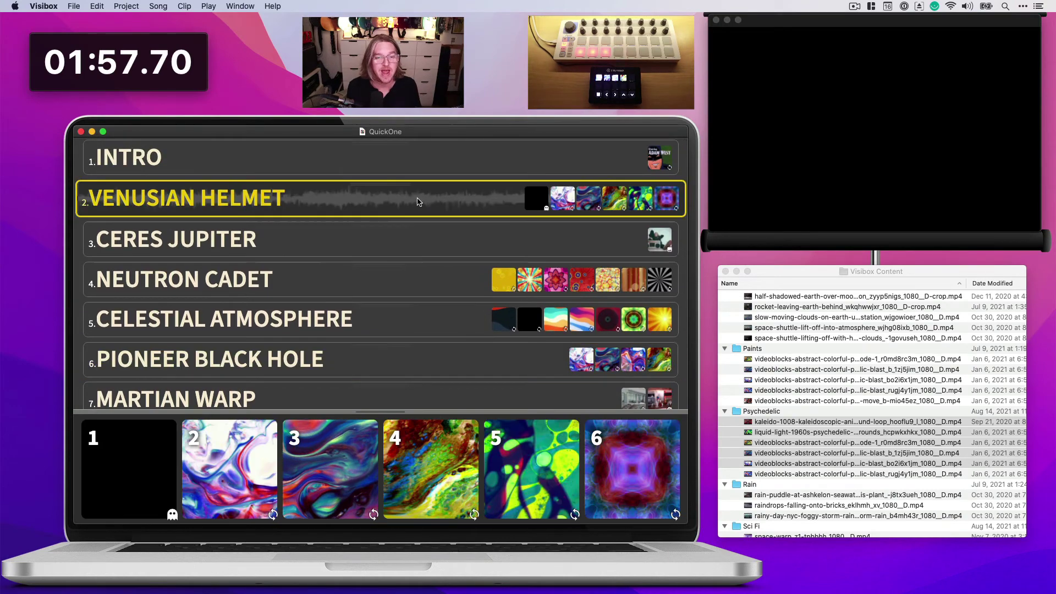
pyautogui.click(560, 201)
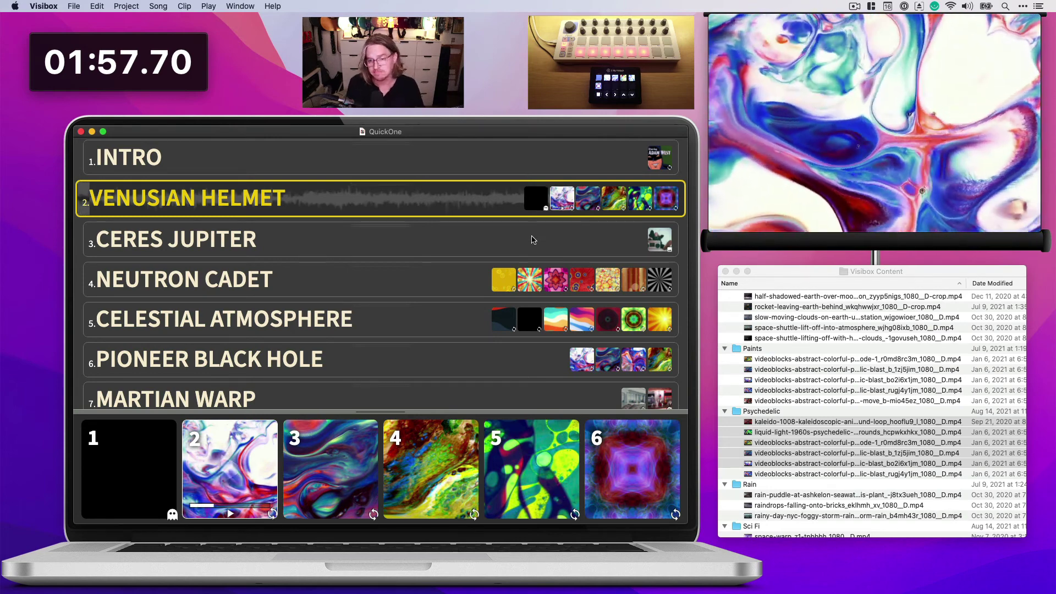
pyautogui.click(619, 240)
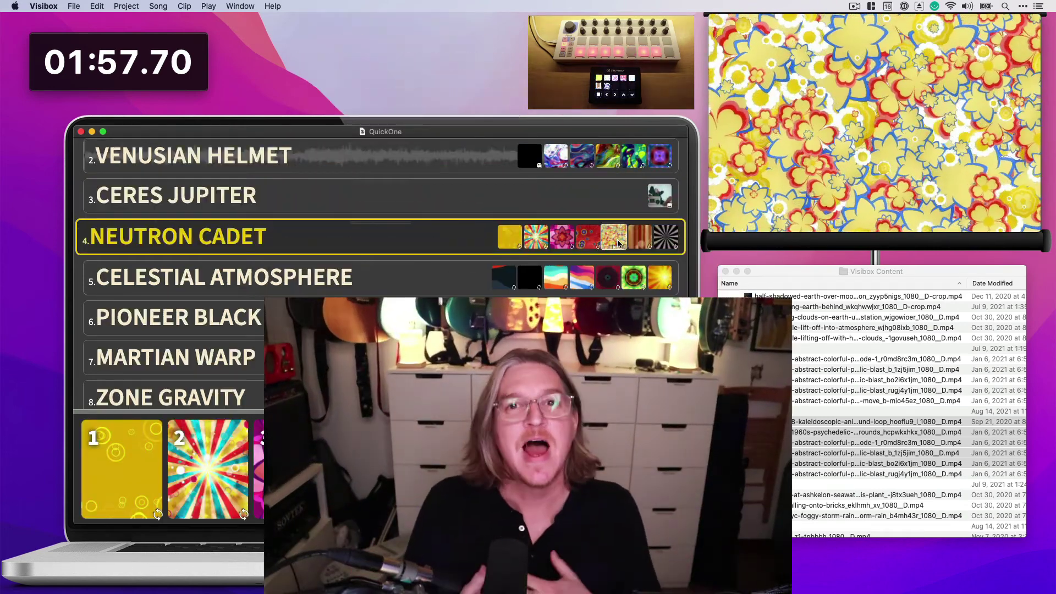